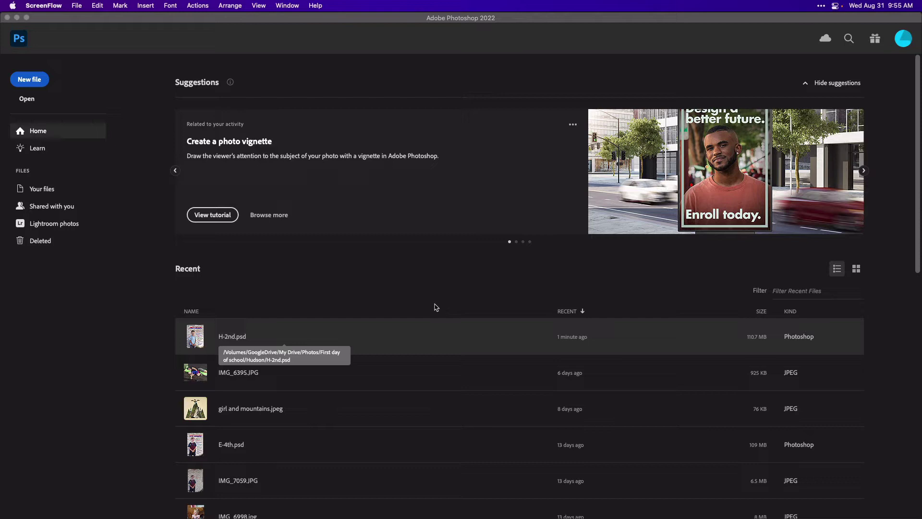
# Create a new 2400 × 1600 px, 300 ppi document with a white background
pyautogui.click(38, 80)
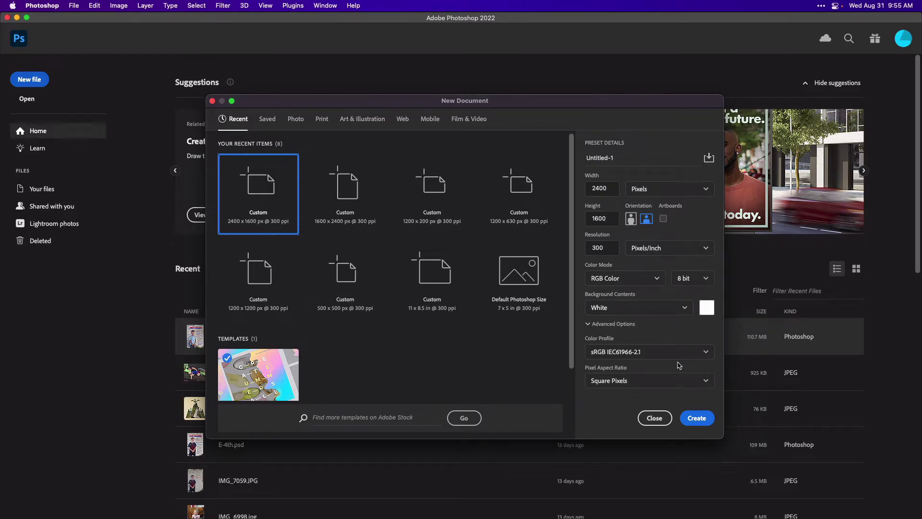
pyautogui.click(692, 427)
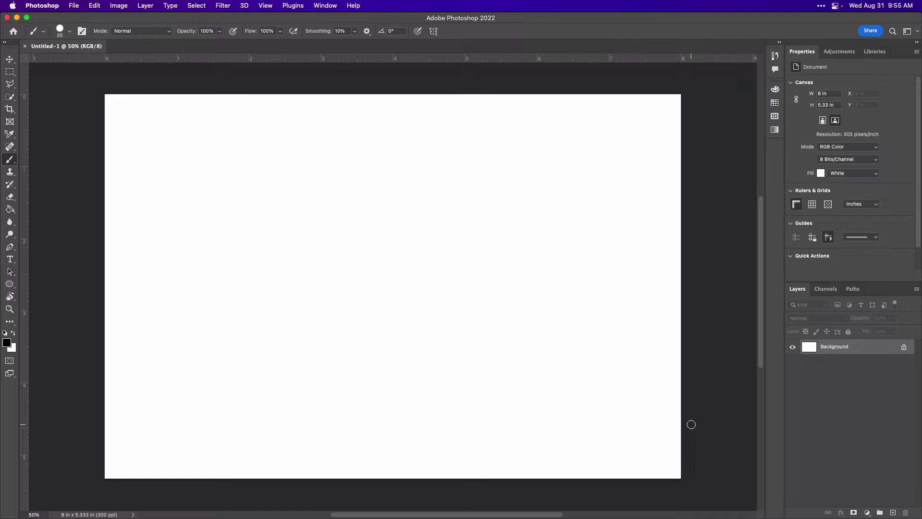
# Place the seven Images_DC photos from Finder as separate layers, committing each placement
pyautogui.press('super+Tab')
pyautogui.press('super+Tab')
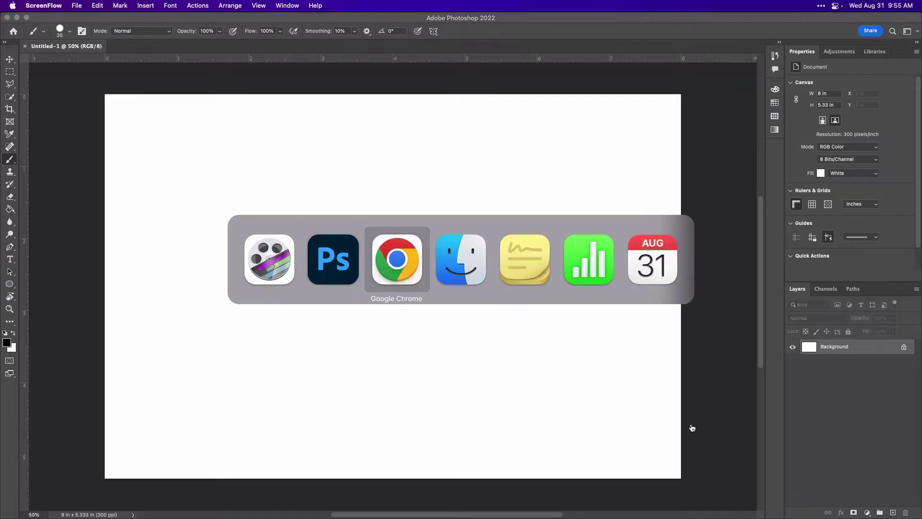
pyautogui.press('super+Tab')
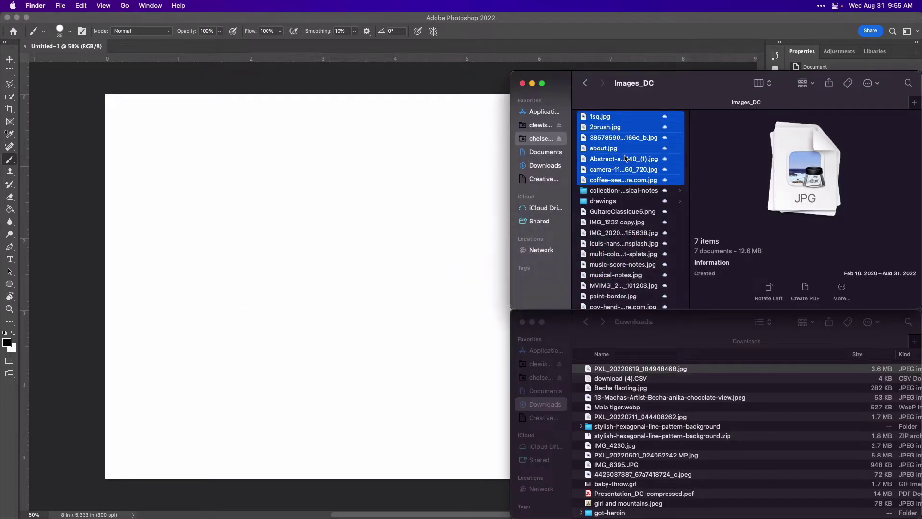
pyautogui.moveTo(624, 158); pyautogui.dragTo(392, 286)
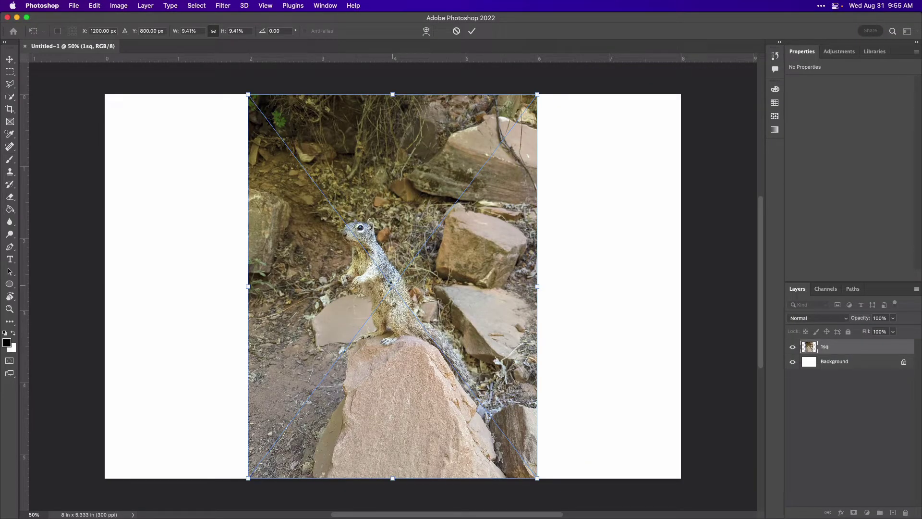
pyautogui.press('Return')
pyautogui.press('Return')
pyautogui.press('Return')
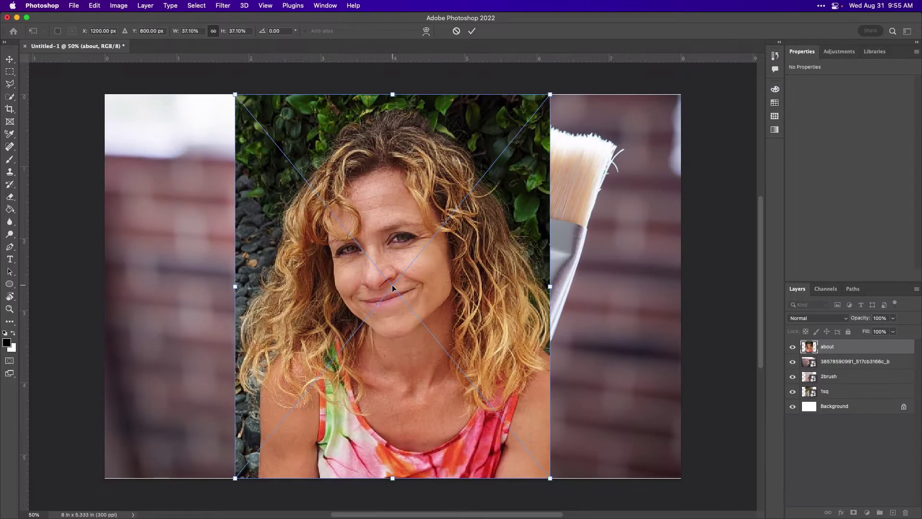
pyautogui.press('Return')
pyautogui.press('Return')
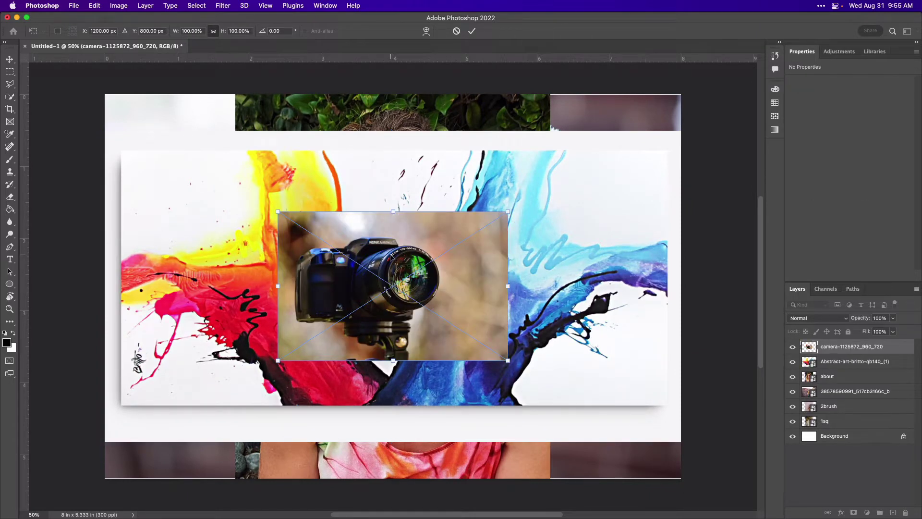
pyautogui.press('Return')
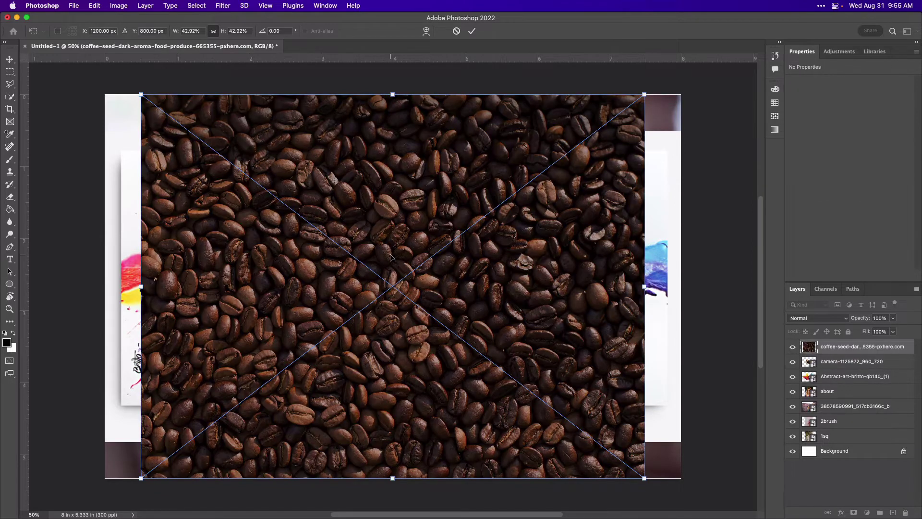
pyautogui.press('Return')
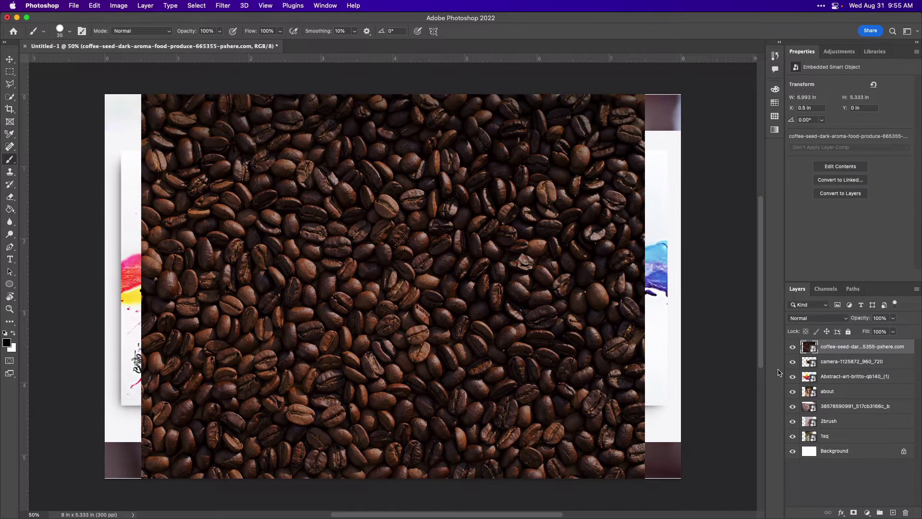
# Hide the coffee-seed layer and dismiss the hidden-layer warning
pyautogui.click(793, 348)
pyautogui.click(349, 268)
pyautogui.click(443, 201)
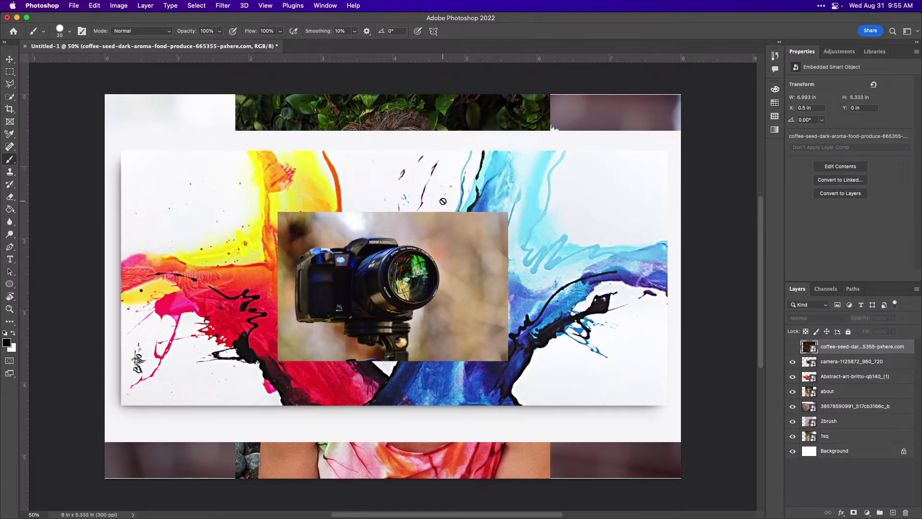
# Move the camera photo to the bottom-left corner, trying a resize and then cancelling it
pyautogui.press('v')
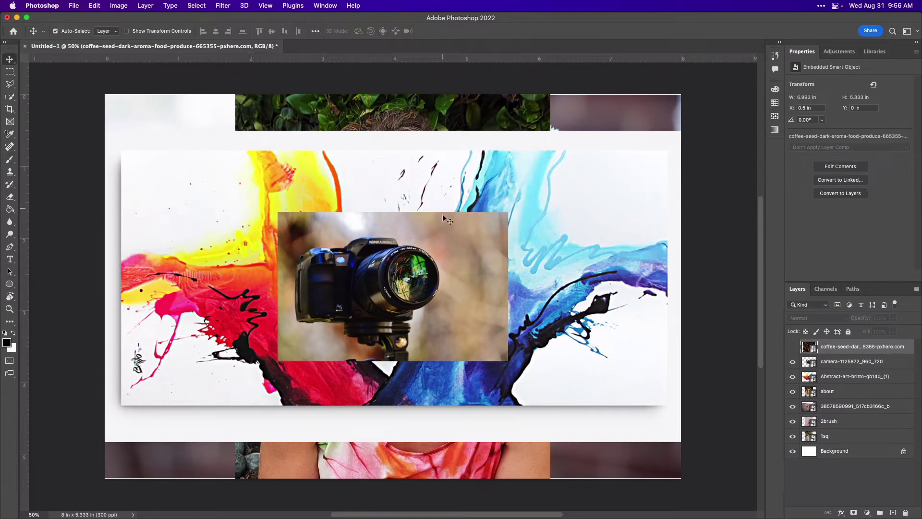
pyautogui.moveTo(442, 223)
pyautogui.mouseDown()
pyautogui.moveTo(375, 176)
pyautogui.moveTo(433, 227)
pyautogui.mouseUp()
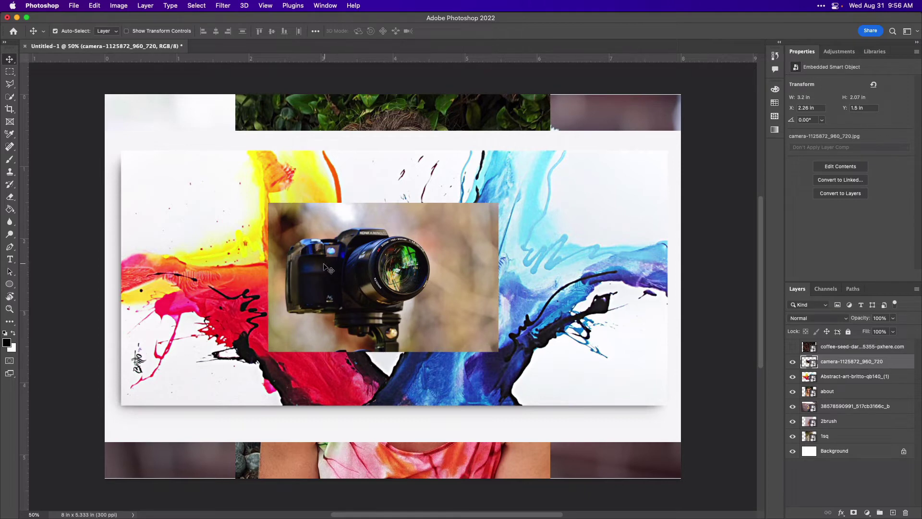
pyautogui.moveTo(326, 268); pyautogui.dragTo(157, 366)
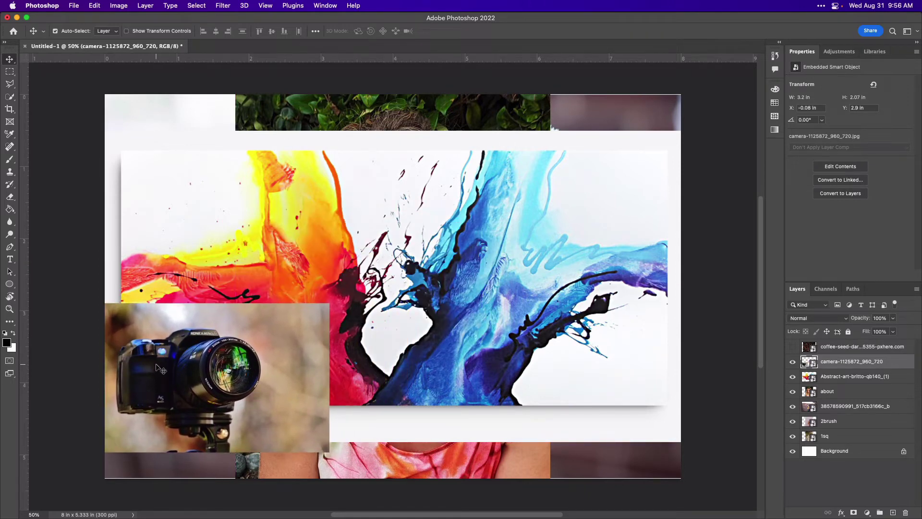
pyautogui.press('super+t')
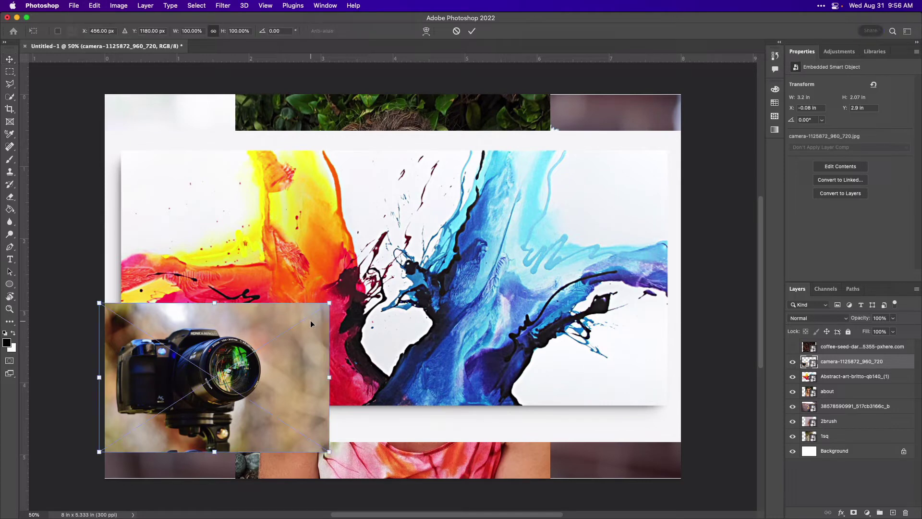
pyautogui.moveTo(329, 303); pyautogui.dragTo(688, 160)
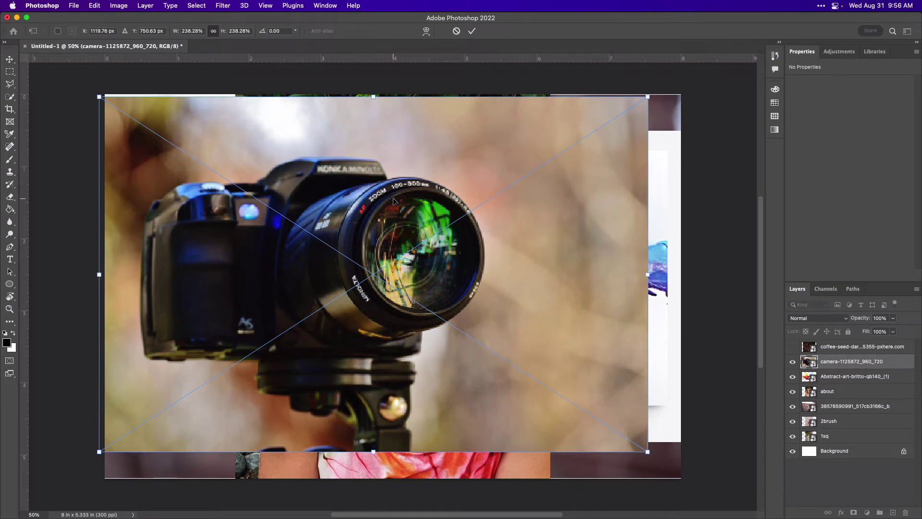
pyautogui.press('Escape')
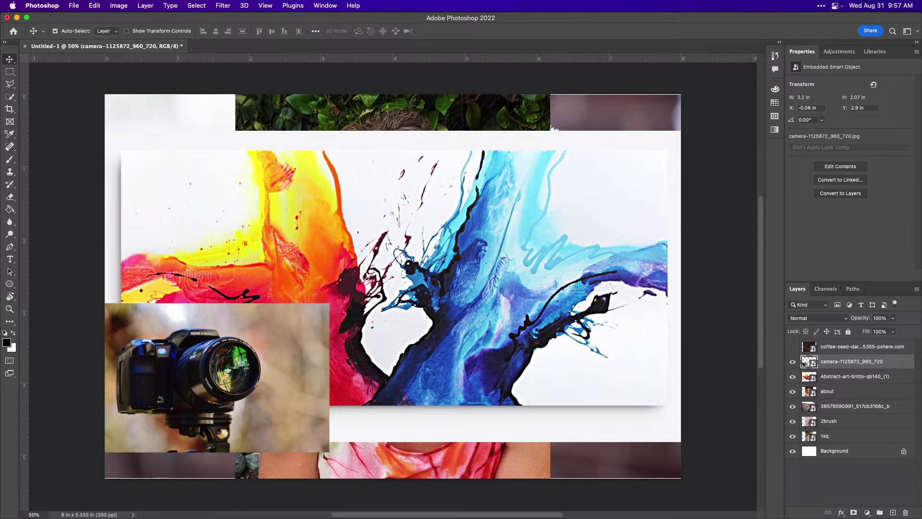
# Hide the camera, paint-splash, portrait and paintbrushes layers to reveal the hand-with-brush photo
pyautogui.click(792, 364)
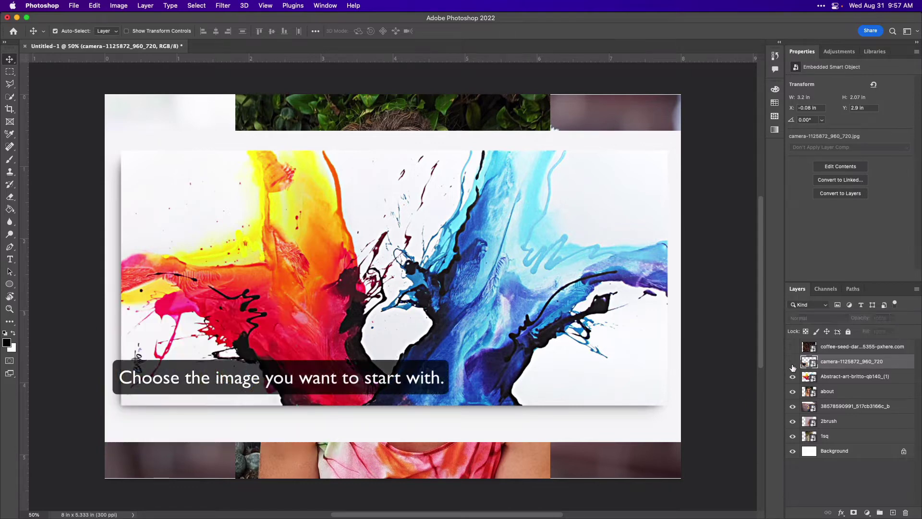
pyautogui.click(792, 376)
pyautogui.click(793, 391)
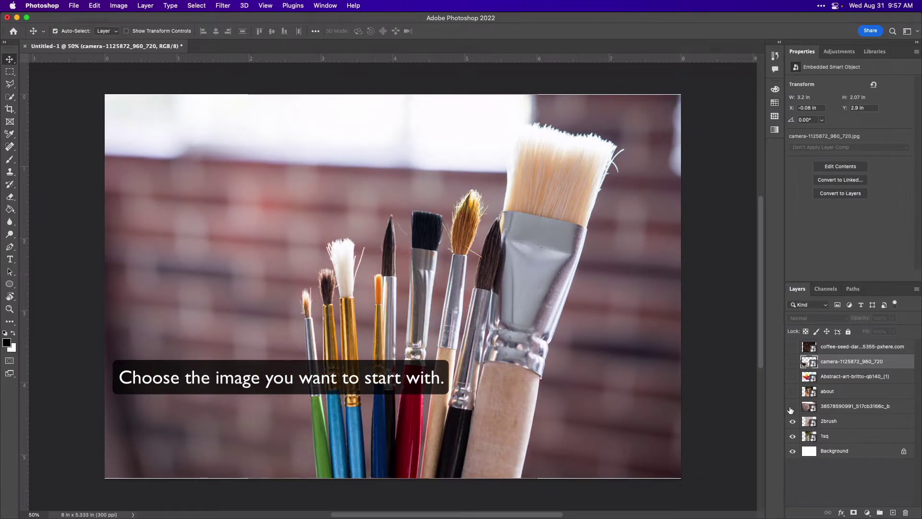
pyautogui.click(790, 408)
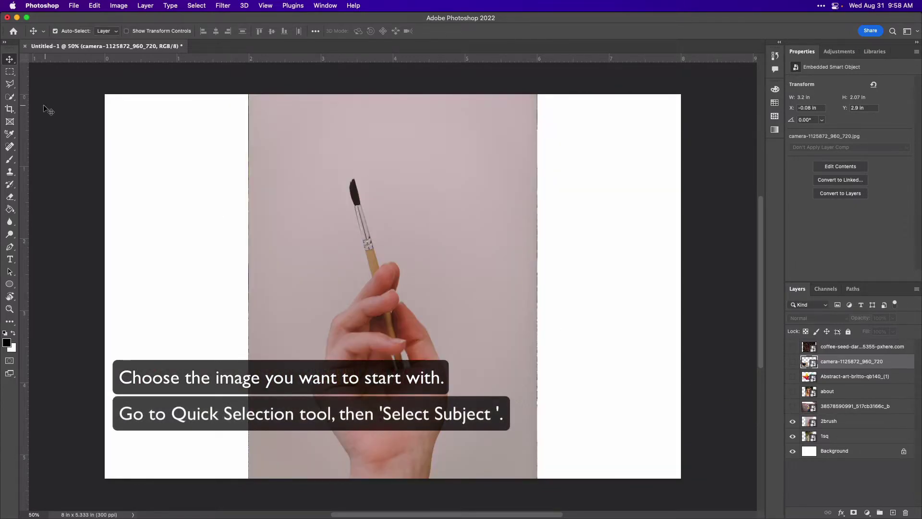
pyautogui.click(11, 97)
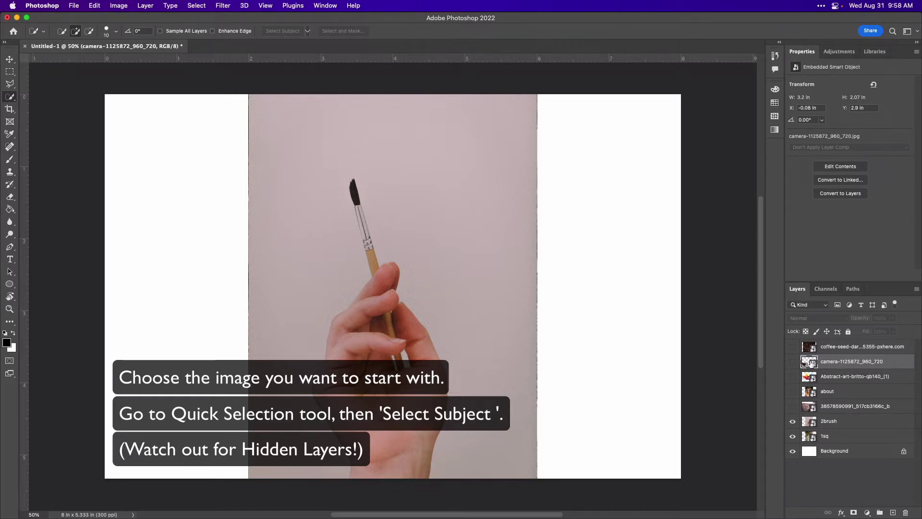
# On the 2brush layer, run Select Subject with cloud detailed processing to select the hand and paintbrush
pyautogui.click(845, 422)
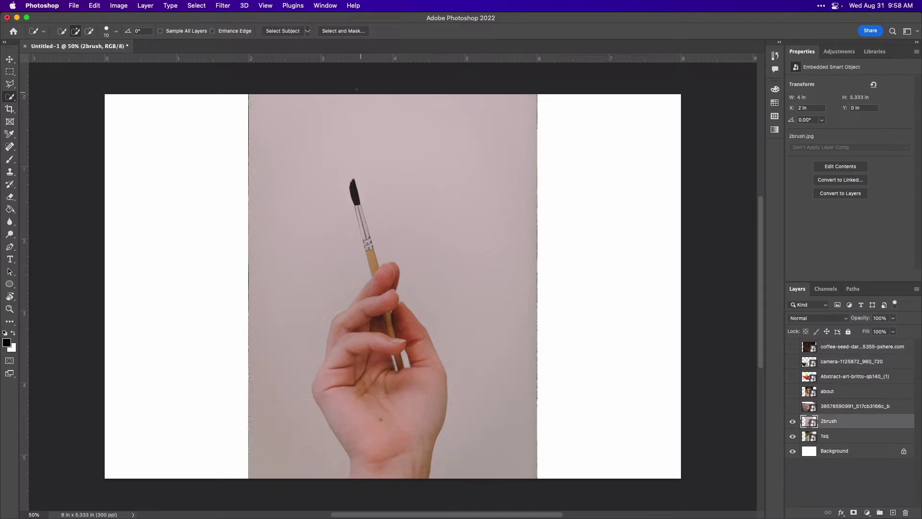
pyautogui.click(294, 32)
pyautogui.scroll(5, 363, 234)
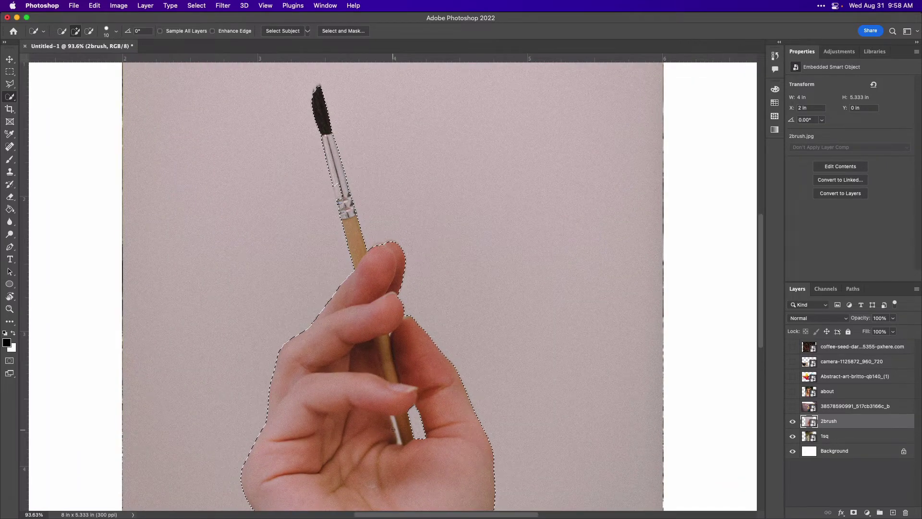
pyautogui.click(308, 33)
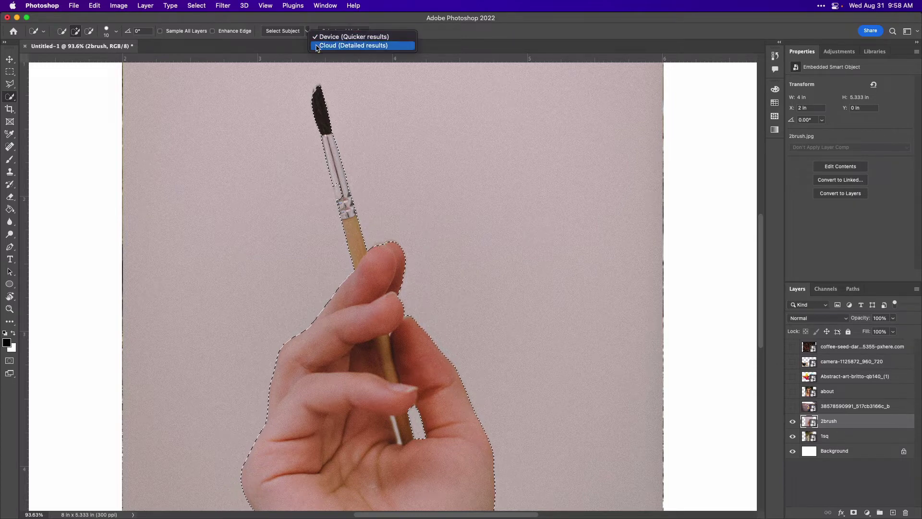
pyautogui.click(317, 46)
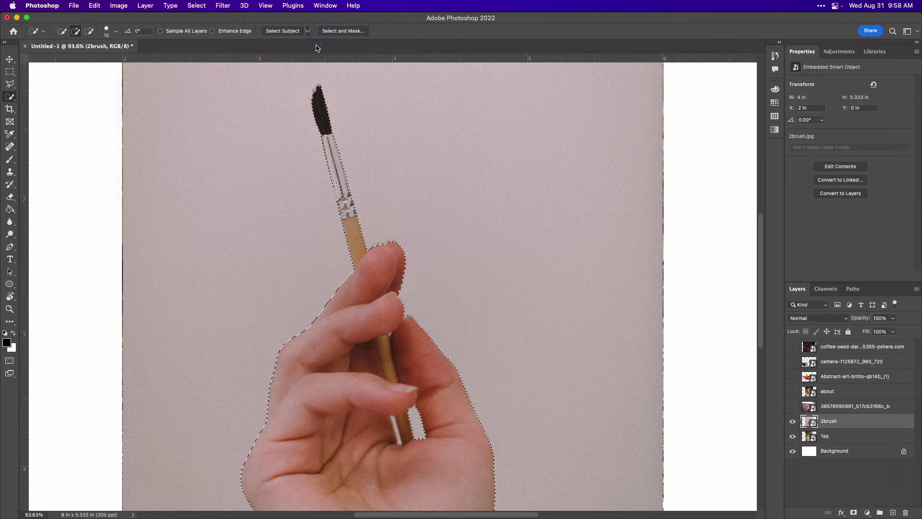
pyautogui.click(293, 31)
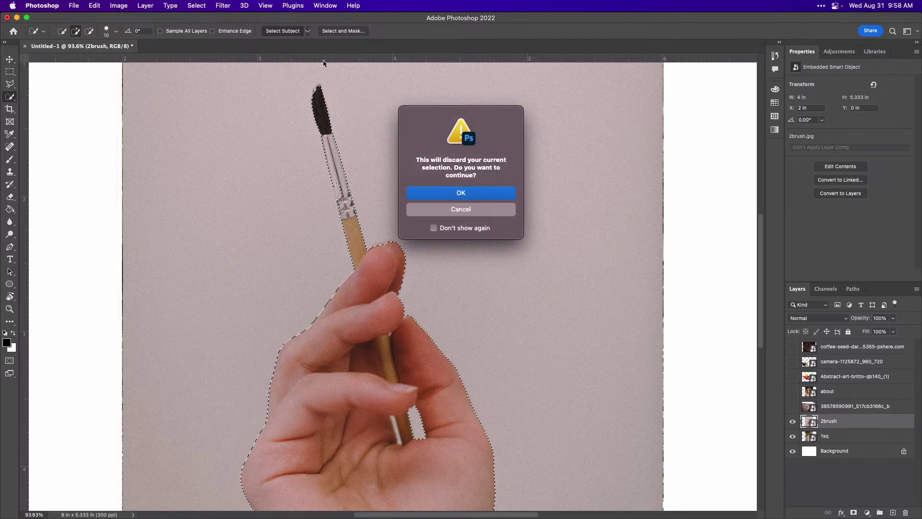
pyautogui.click(447, 194)
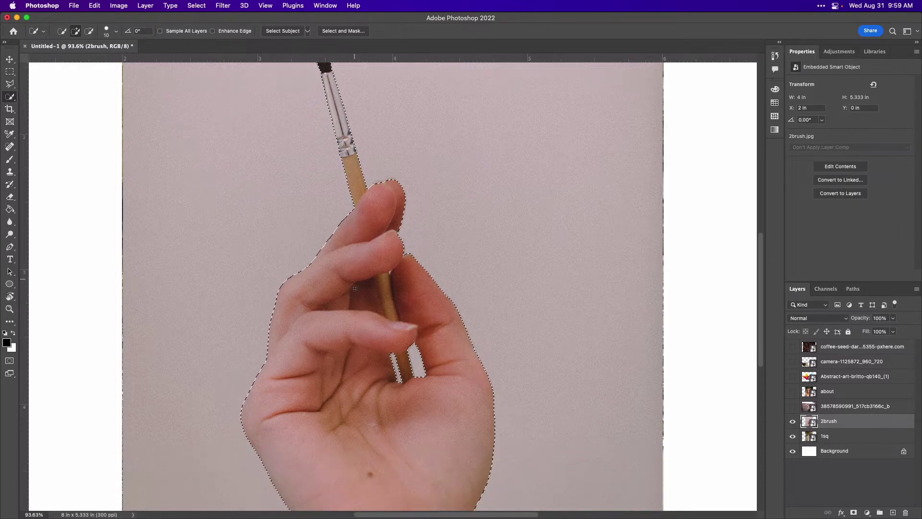
pyautogui.hscroll(2, 354, 288)
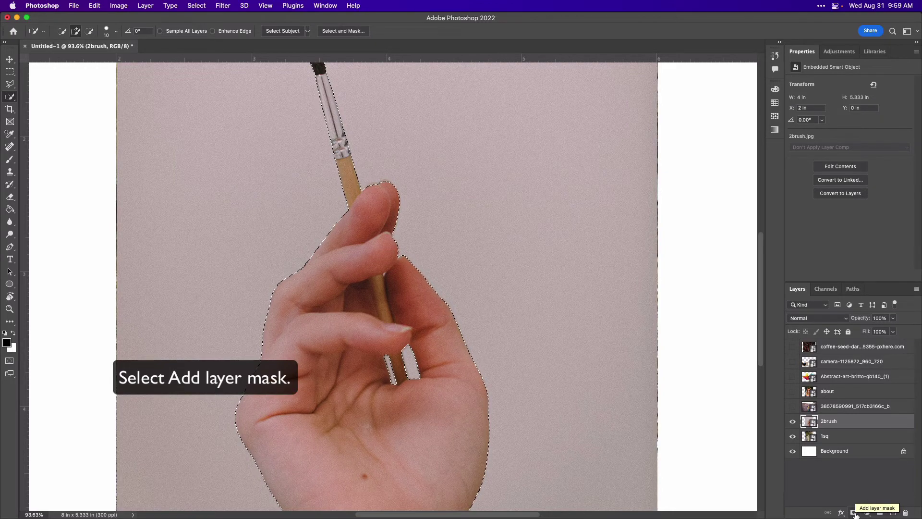
# Add a layer mask to 2brush from the selection and hide the 1sq squirrel layer
pyautogui.click(853, 512)
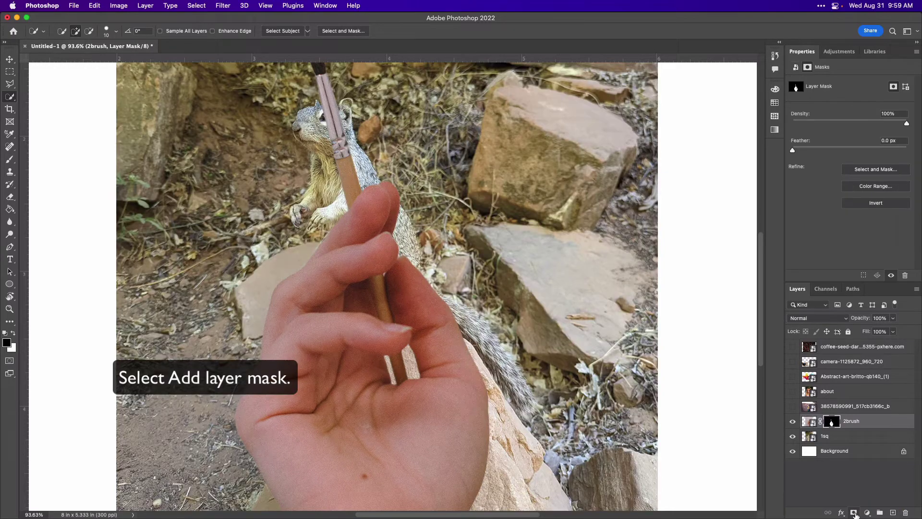
pyautogui.click(792, 437)
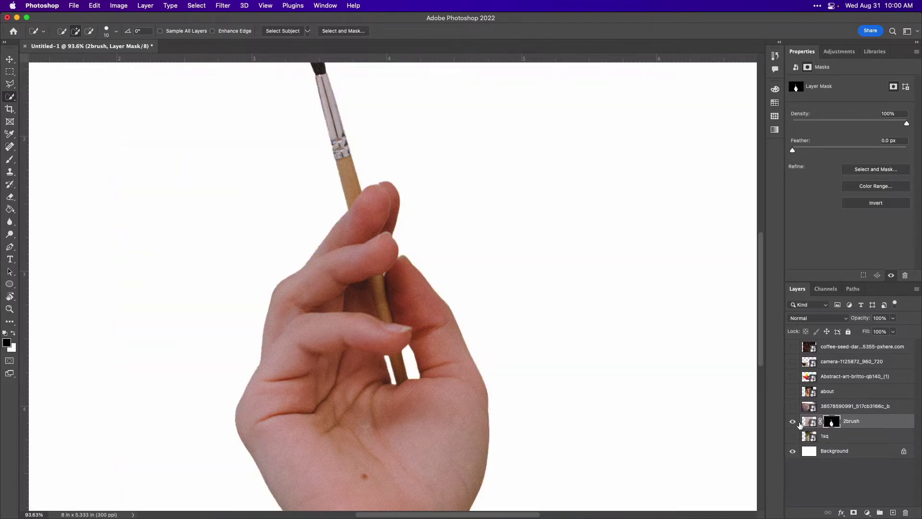
pyautogui.scroll(5, 464, 336)
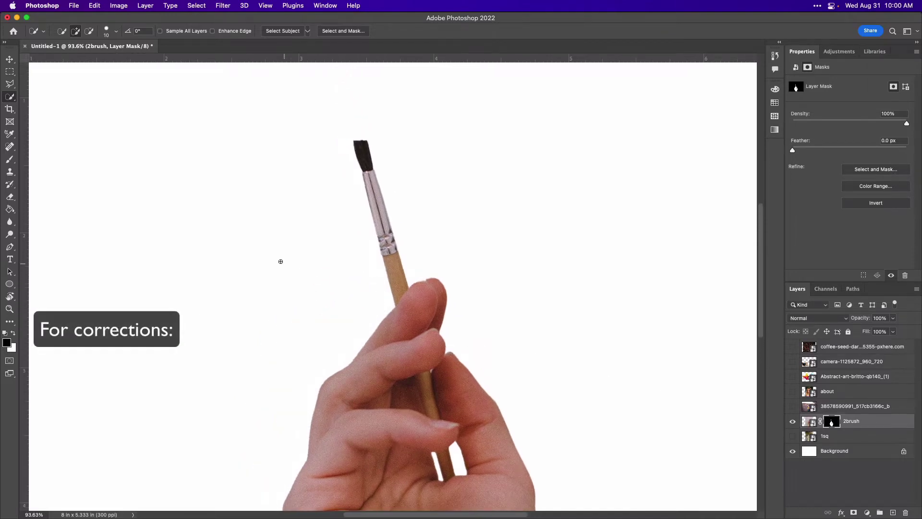
# Paint white with the Brush to restore the missing paintbrush tip in the 2brush mask
pyautogui.click(10, 160)
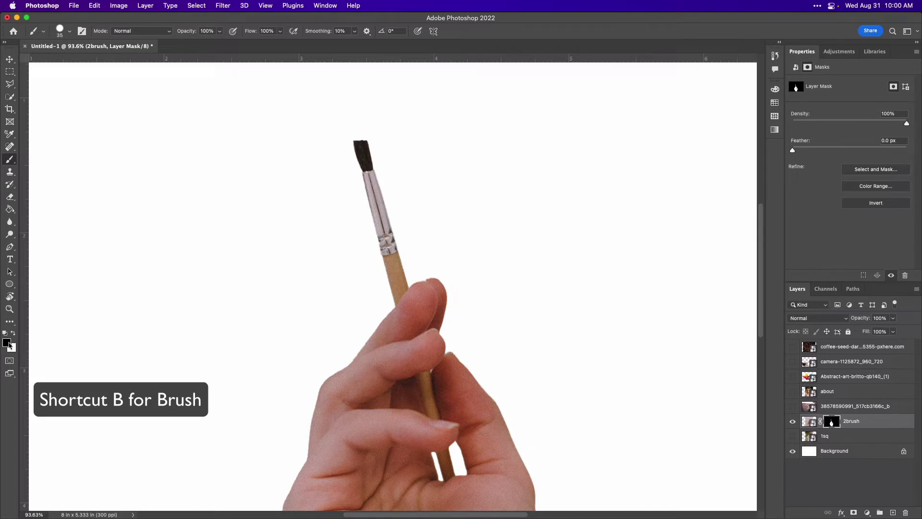
pyautogui.press('x')
pyautogui.press('x')
pyautogui.press('x')
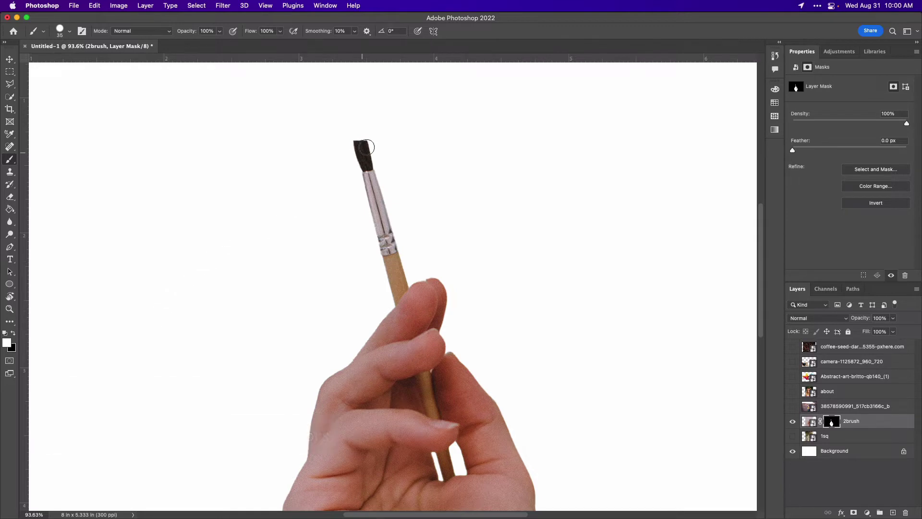
pyautogui.moveTo(360, 139); pyautogui.dragTo(360, 128)
pyautogui.scroll(5, 370, 132)
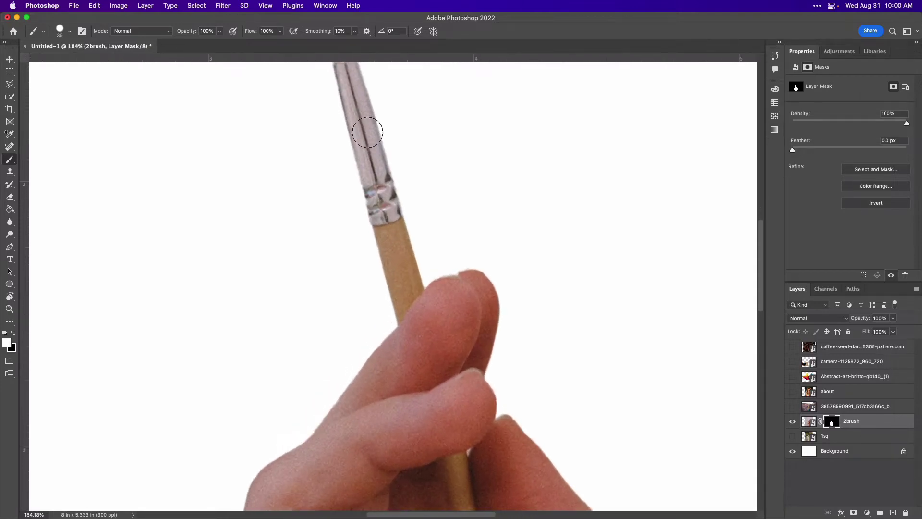
pyautogui.scroll(2, 368, 132)
pyautogui.scroll(12, 367, 132)
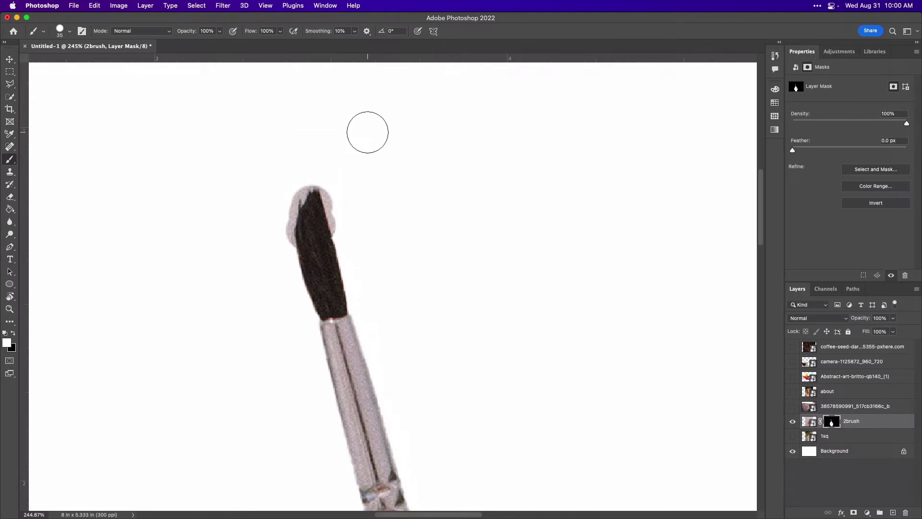
pyautogui.moveTo(308, 199); pyautogui.dragTo(338, 208)
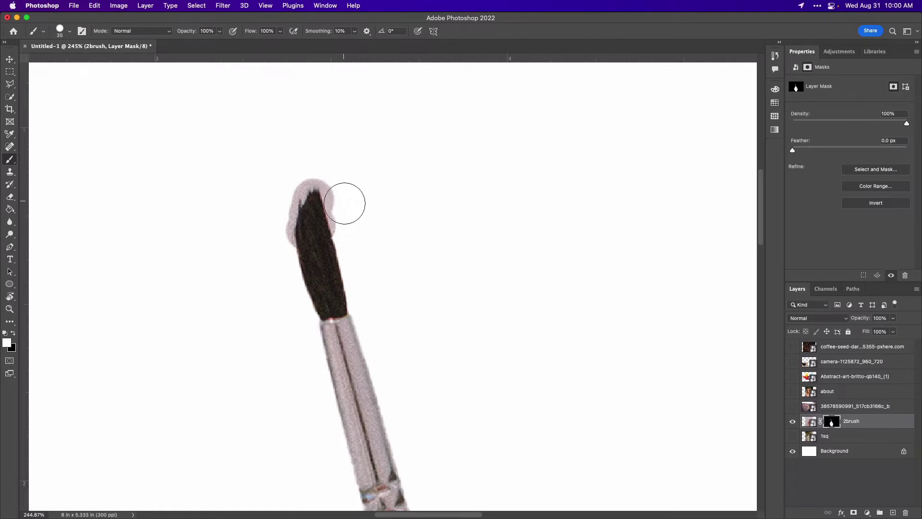
pyautogui.moveTo(346, 207); pyautogui.dragTo(350, 216)
# Set brush hardness to 0% and paint black to mask the pink halo left of the bristles
pyautogui.rightClick(328, 159)
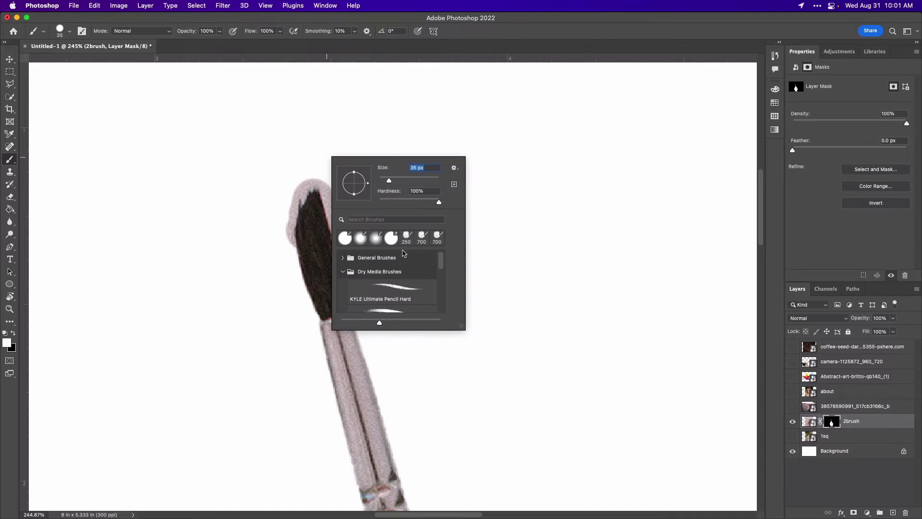
pyautogui.click(394, 201)
pyautogui.moveTo(393, 201); pyautogui.dragTo(372, 200)
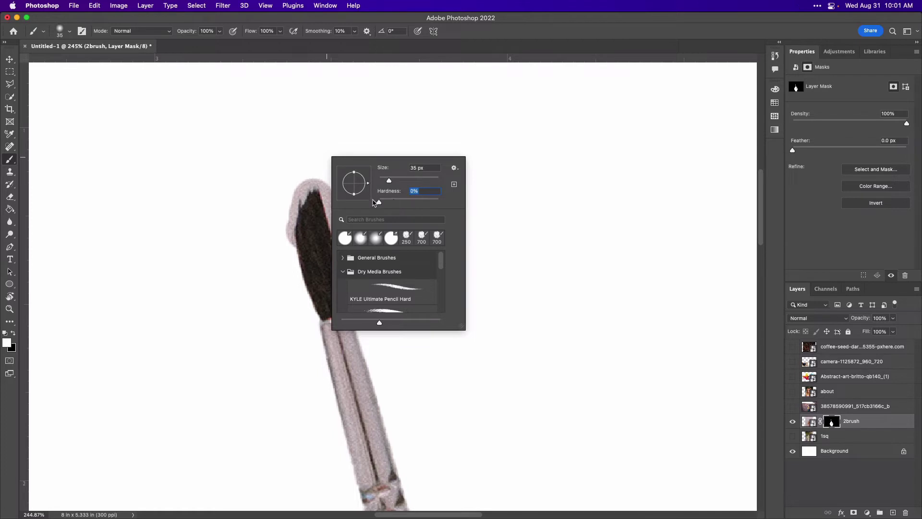
pyautogui.click(279, 231)
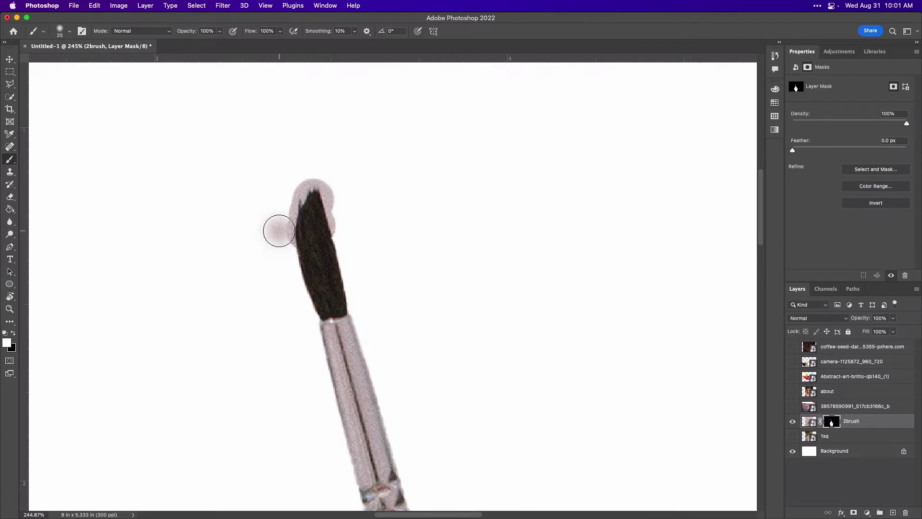
pyautogui.press('x')
pyautogui.click(280, 233)
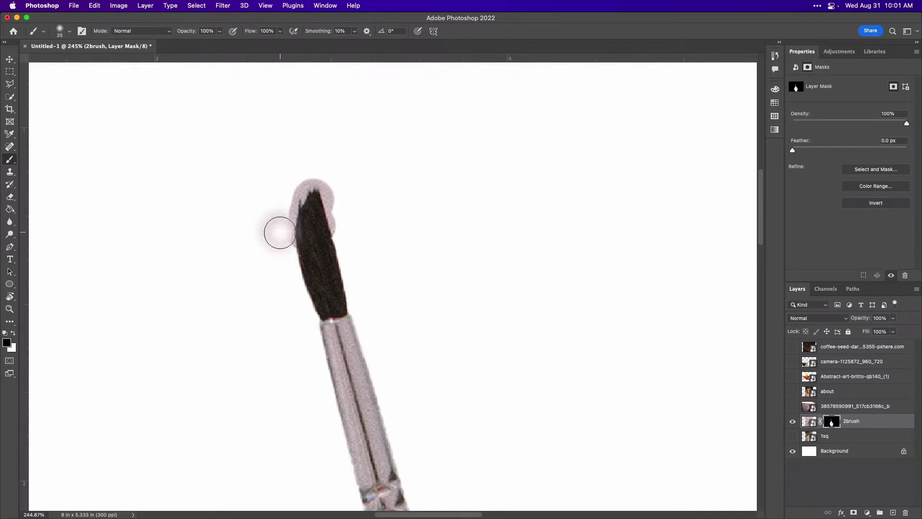
pyautogui.moveTo(280, 233)
pyautogui.mouseDown()
pyautogui.moveTo(284, 247)
pyautogui.moveTo(269, 222)
pyautogui.moveTo(271, 252)
pyautogui.moveTo(282, 208)
pyautogui.moveTo(282, 255)
pyautogui.moveTo(303, 221)
pyautogui.mouseUp()
# Raise brush hardness to 46% and mask away the halo along the bristles' right edge
pyautogui.rightClick(316, 235)
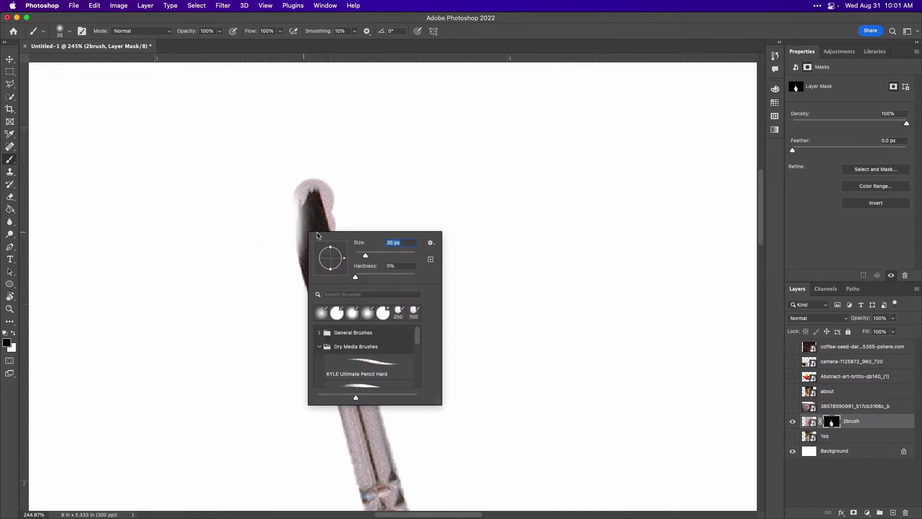
pyautogui.click(384, 277)
pyautogui.click(343, 199)
pyautogui.moveTo(342, 198)
pyautogui.mouseDown()
pyautogui.moveTo(350, 233)
pyautogui.moveTo(339, 222)
pyautogui.mouseUp()
pyautogui.rightClick(339, 223)
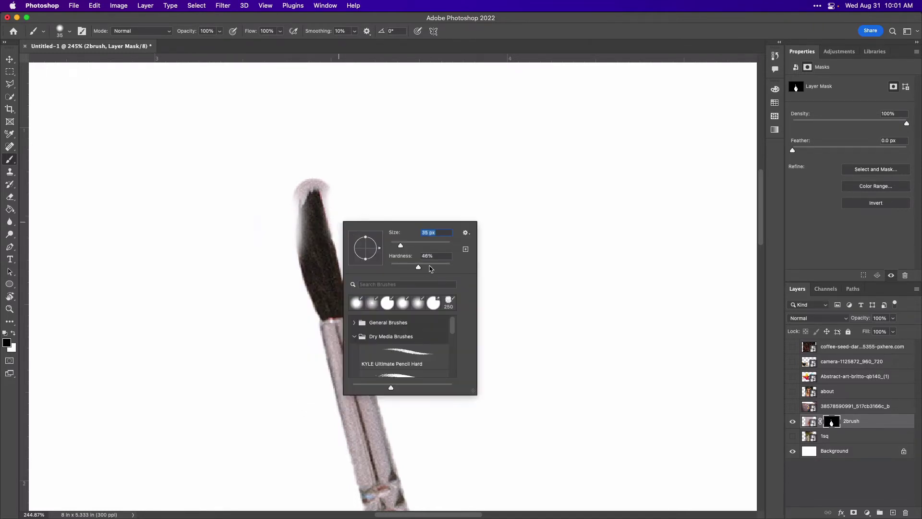
# Mask the pale halo at the bristle tip, then restore its left edge in white with a 30 px brush
pyautogui.click(332, 181)
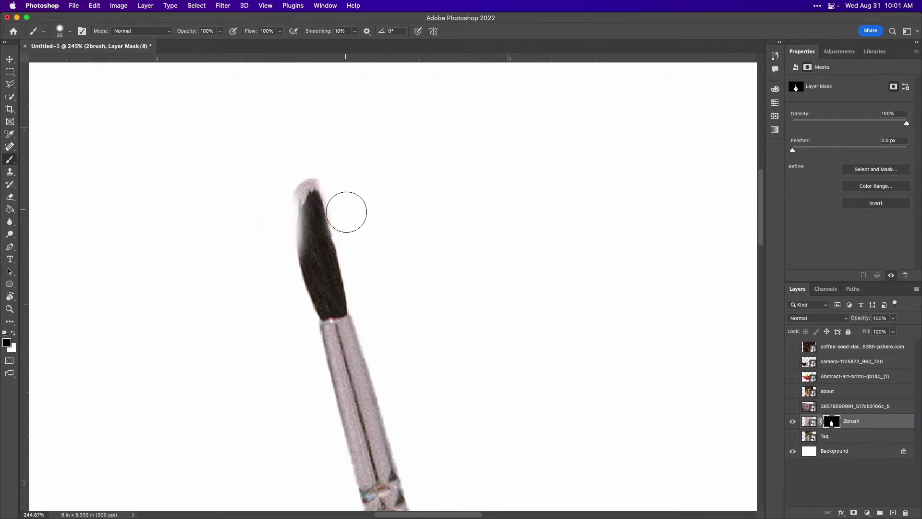
pyautogui.moveTo(317, 163)
pyautogui.mouseDown()
pyautogui.moveTo(290, 178)
pyautogui.moveTo(303, 208)
pyautogui.mouseUp()
pyautogui.press('x')
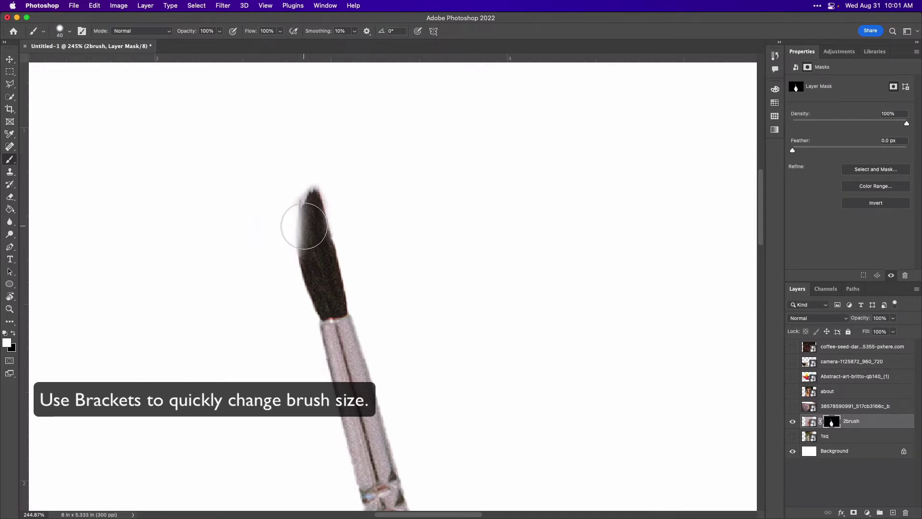
pyautogui.press('[')
pyautogui.press('[')
pyautogui.moveTo(303, 225)
pyautogui.mouseDown()
pyautogui.moveTo(311, 256)
pyautogui.moveTo(311, 211)
pyautogui.moveTo(306, 234)
pyautogui.moveTo(289, 190)
pyautogui.mouseUp()
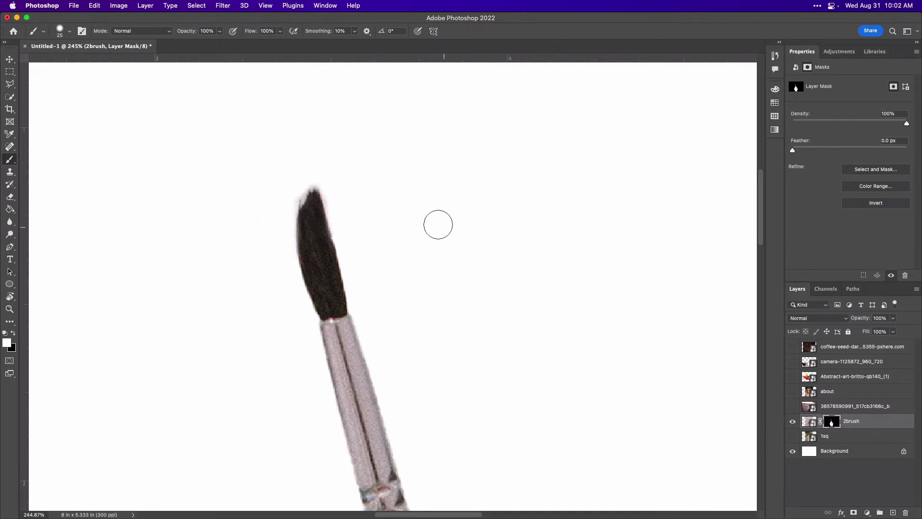
pyautogui.press('x')
# Hide 2brush, show the 1sq squirrel layer, and zoom out to view the whole squirrel
pyautogui.click(793, 423)
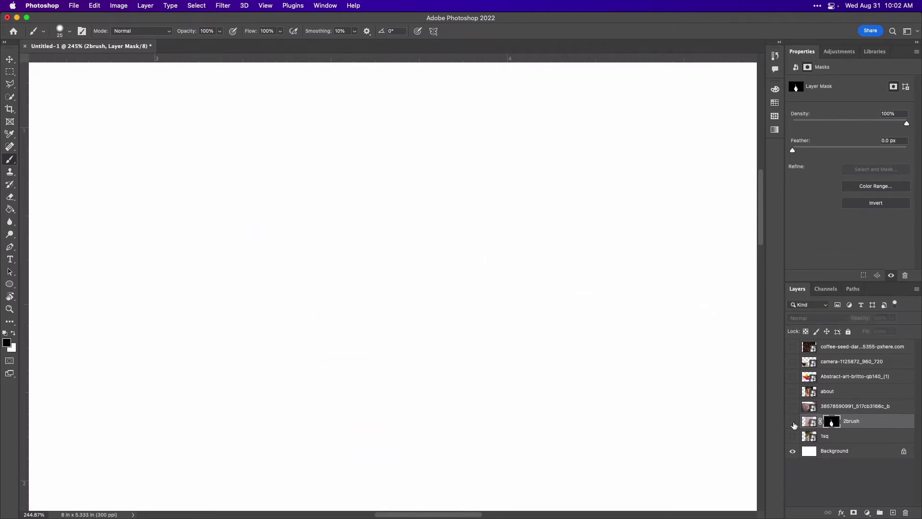
pyautogui.click(792, 437)
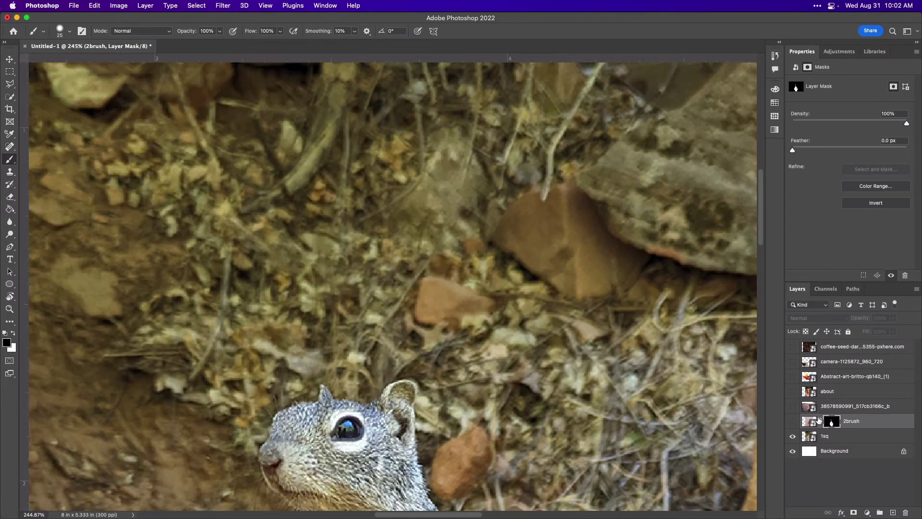
pyautogui.press('super+minus')
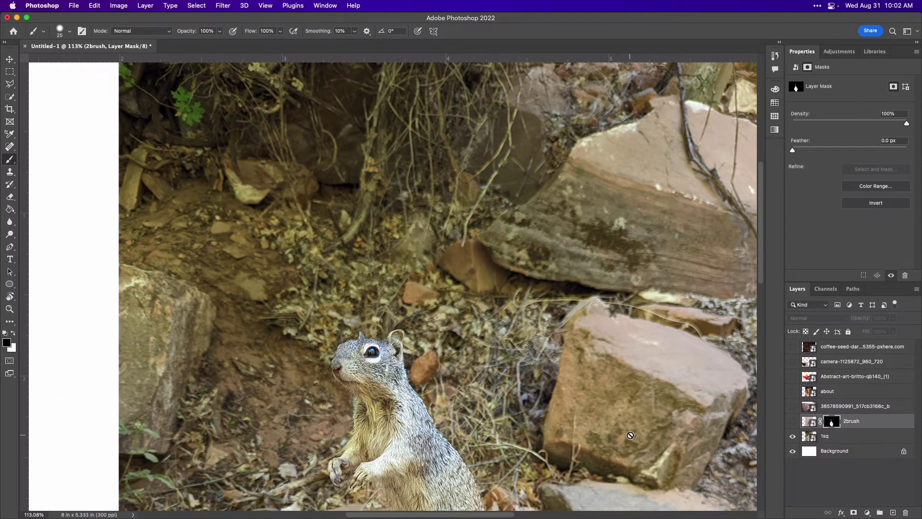
pyautogui.scroll(-5, 630, 435)
pyautogui.scroll(-1, 630, 435)
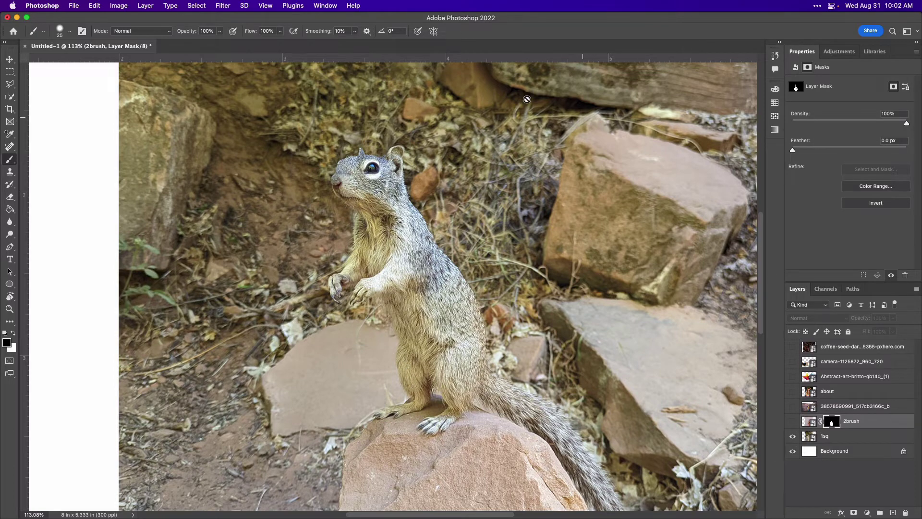
# With Quick Selection on the 1sq layer, run Select Subject on the squirrel
pyautogui.click(9, 98)
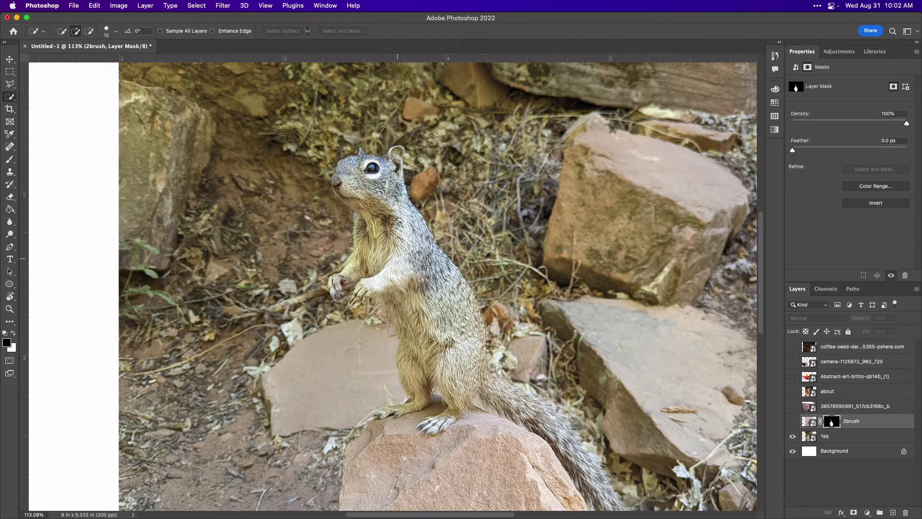
pyautogui.click(863, 442)
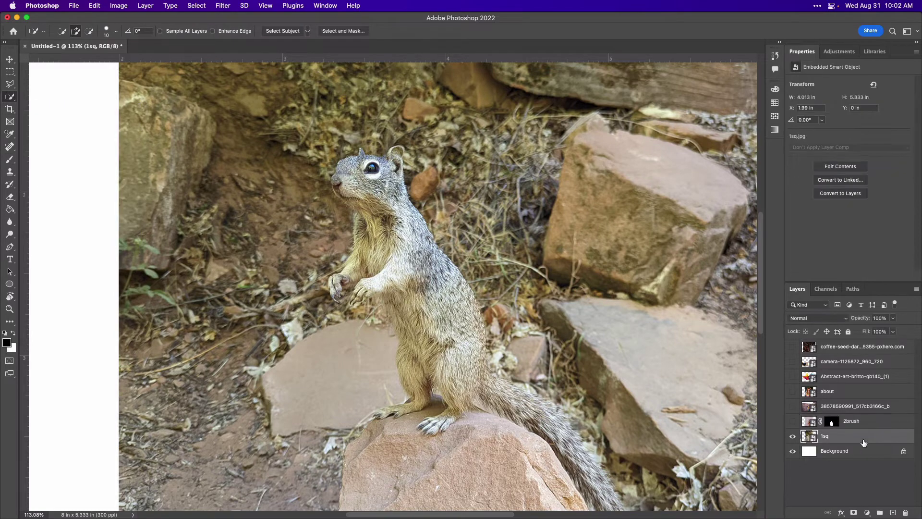
pyautogui.click(283, 31)
# Switch Select Subject to Cloud processing and run it again on the squirrel
pyautogui.click(308, 30)
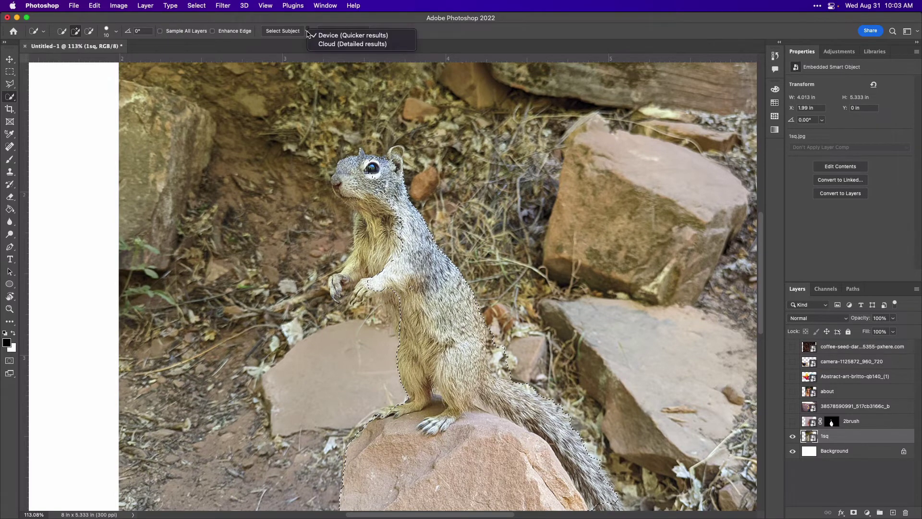
pyautogui.click(336, 43)
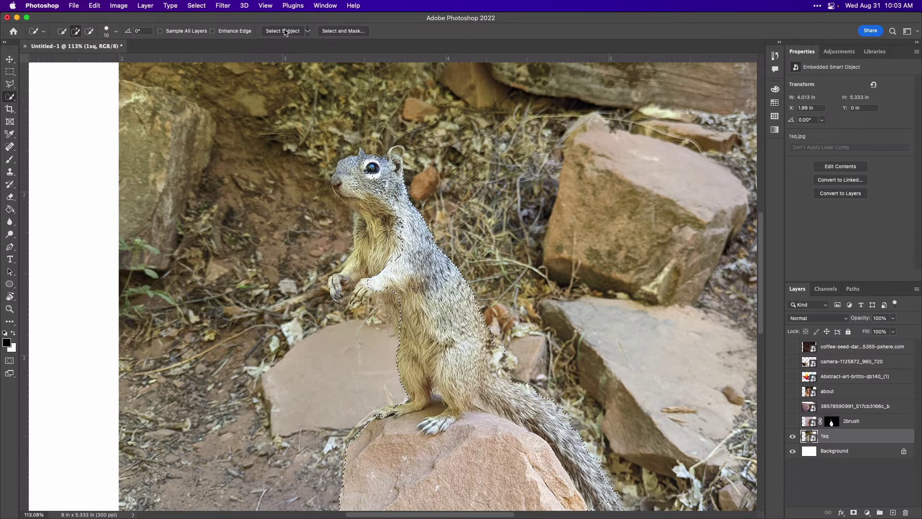
pyautogui.click(283, 32)
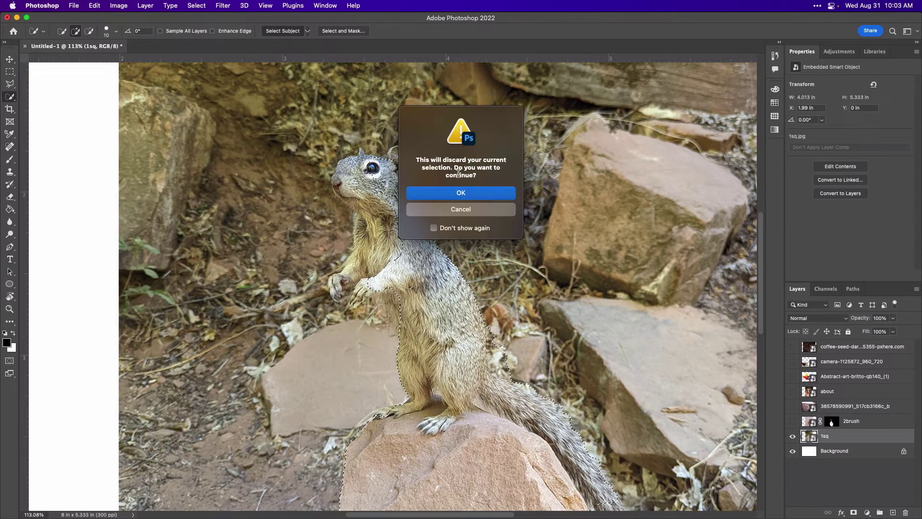
# Discard the old selection and inspect the new cloud-detected squirrel outline up close
pyautogui.click(491, 193)
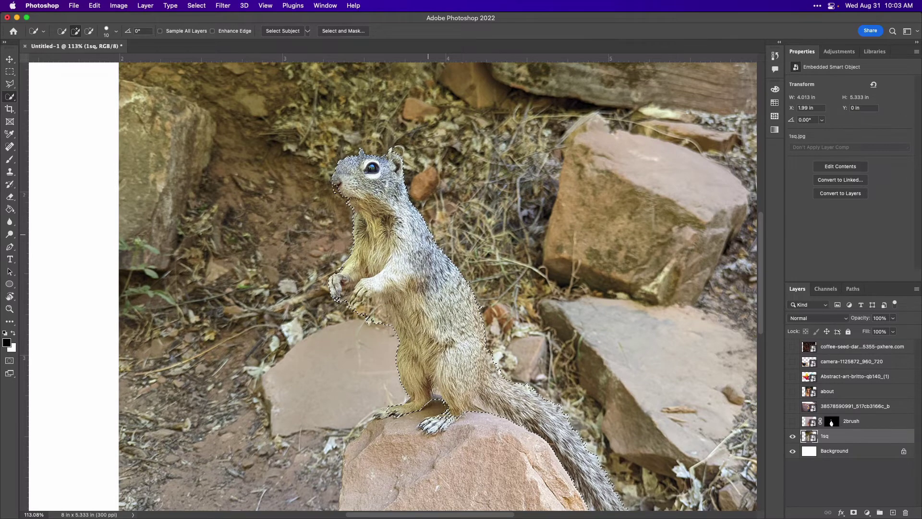
pyautogui.scroll(5, 360, 314)
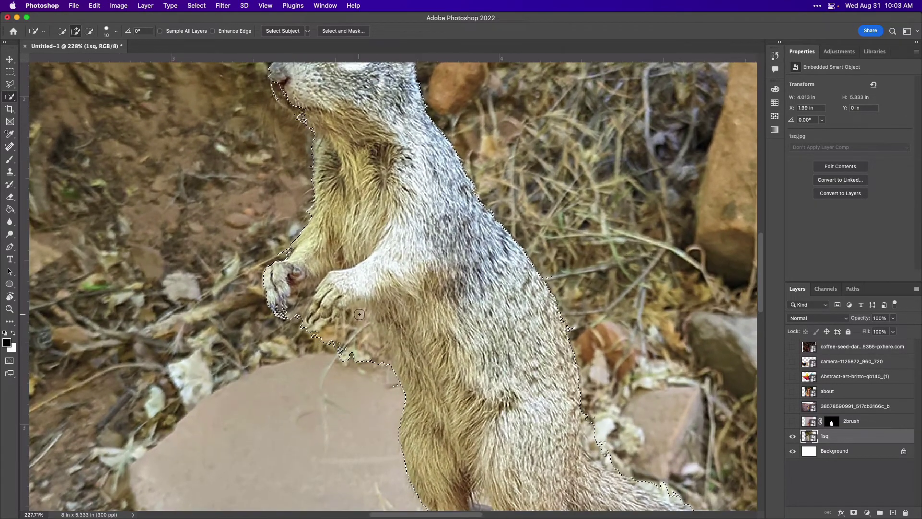
pyautogui.scroll(5, 365, 326)
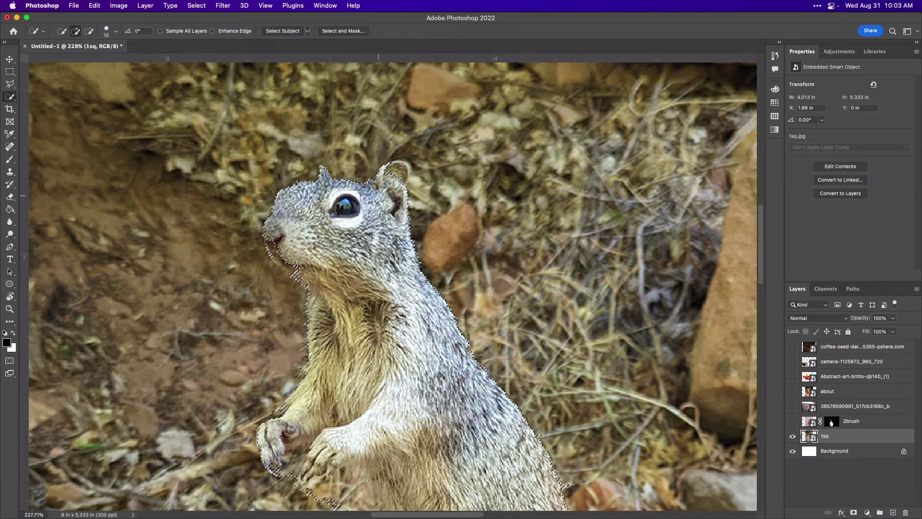
pyautogui.scroll(-5, 377, 312)
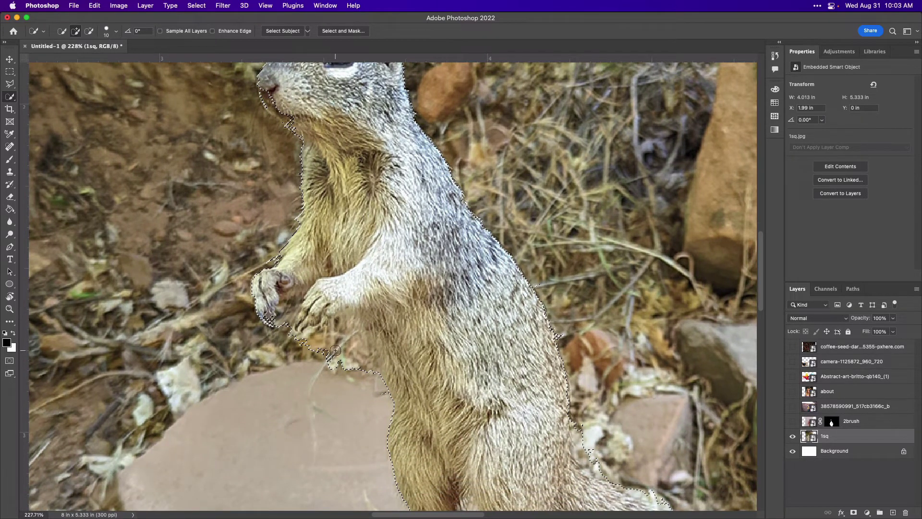
pyautogui.scroll(2, 321, 213)
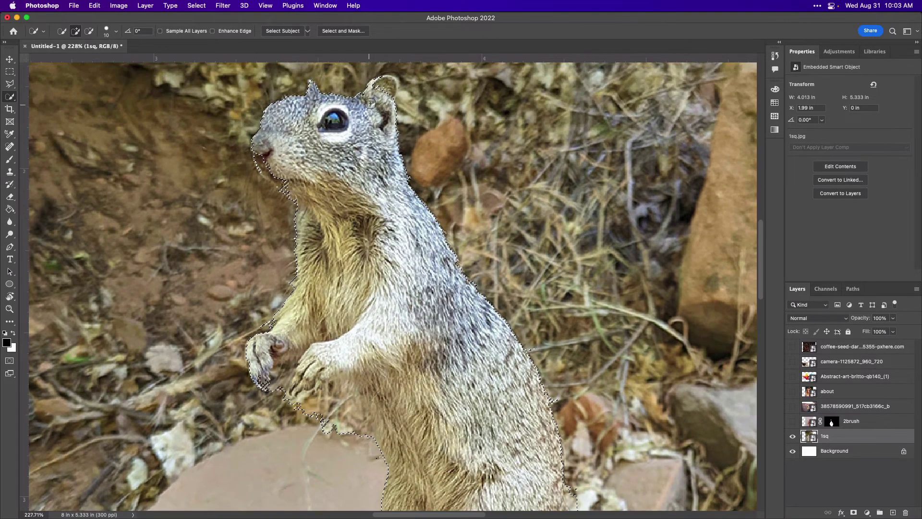
# Add the ear tip, then subtract the ground under the front paws and reshape the leg edge
pyautogui.click(382, 87)
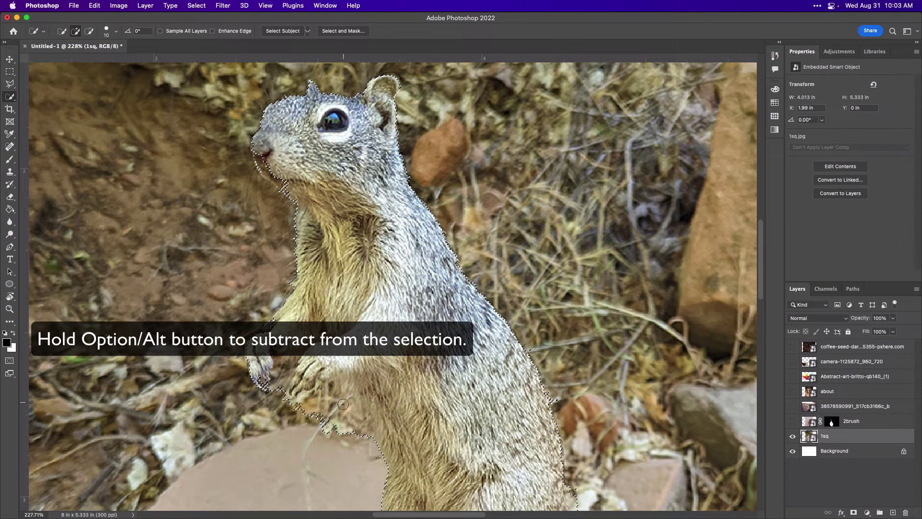
pyautogui.scroll(-3, 341, 416)
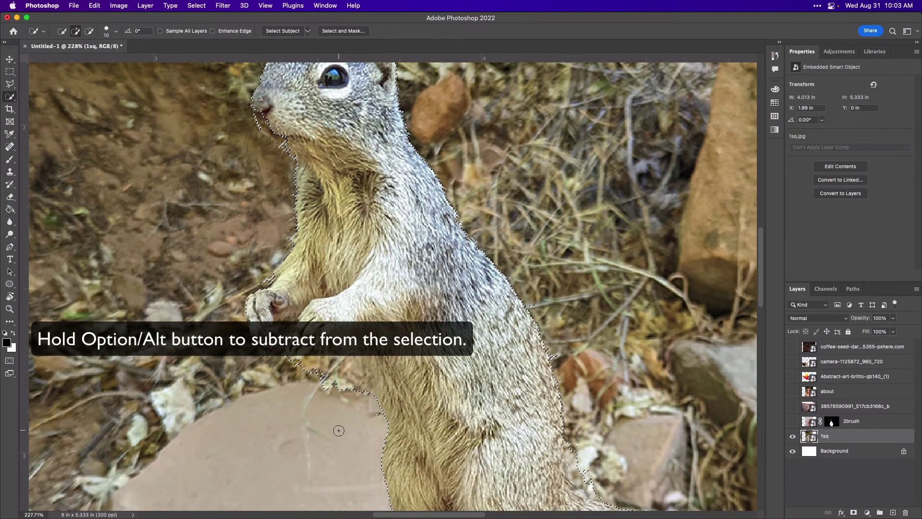
pyautogui.press('alt')
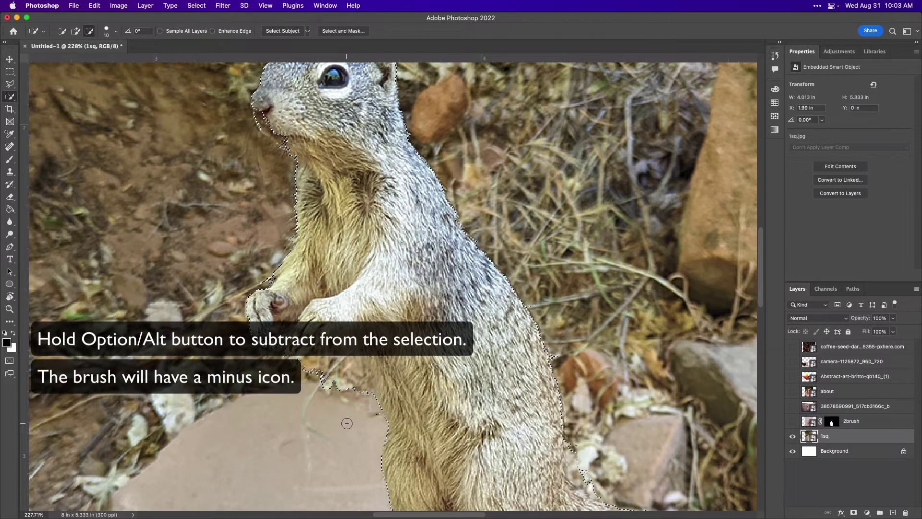
pyautogui.moveTo(332, 382); pyautogui.dragTo(324, 384)
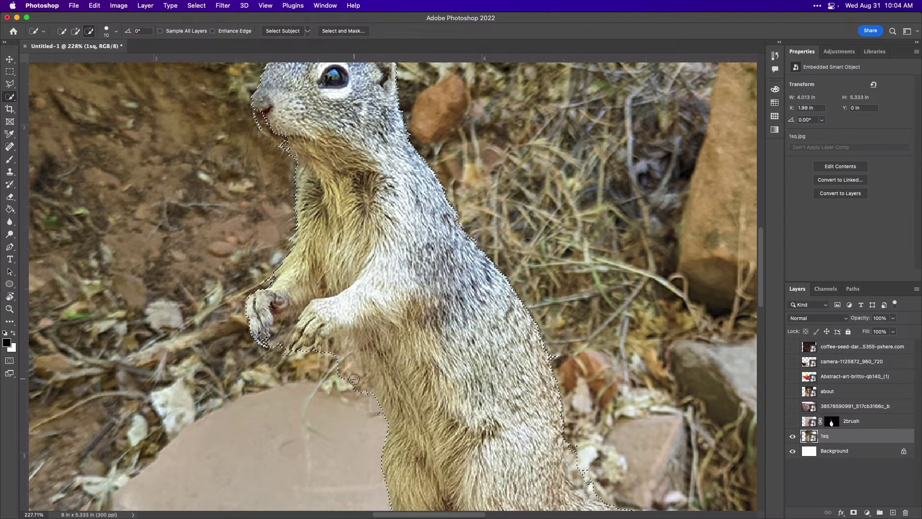
pyautogui.moveTo(346, 380); pyautogui.dragTo(360, 387)
pyautogui.press('alt')
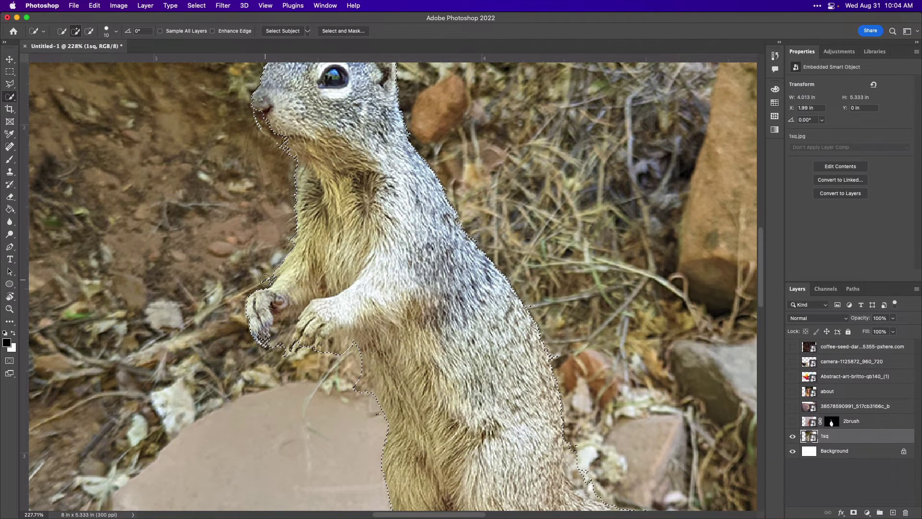
pyautogui.press('alt')
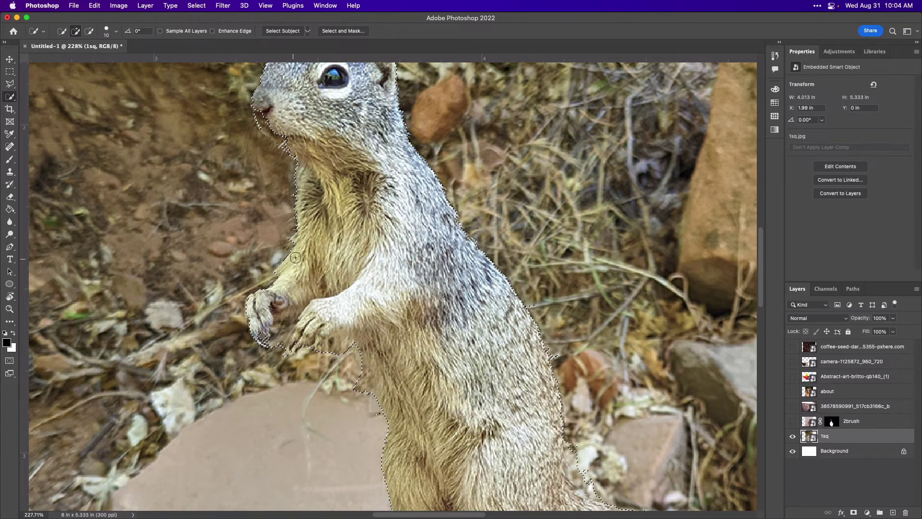
# Zoom out and add the rock below the squirrel, including its shadowed left side
pyautogui.scroll(-1, 378, 339)
pyautogui.scroll(-5, 379, 339)
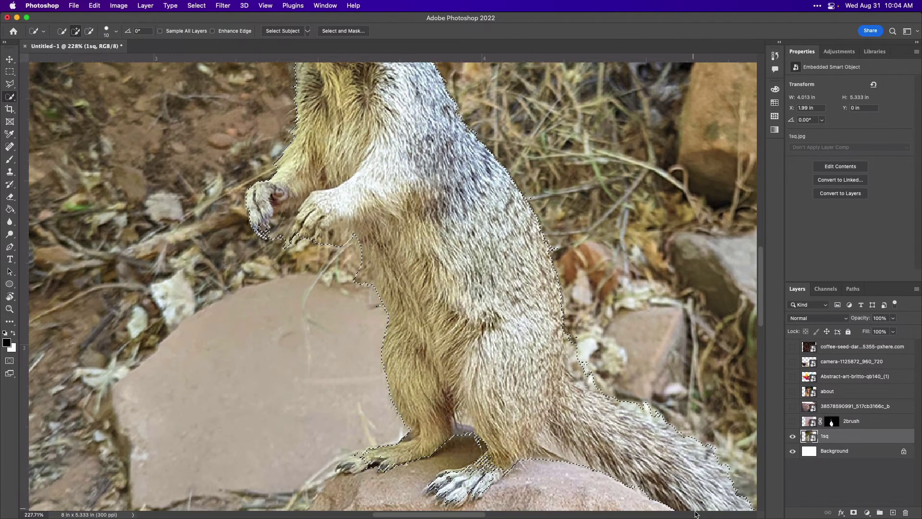
pyautogui.scroll(-3, 439, 397)
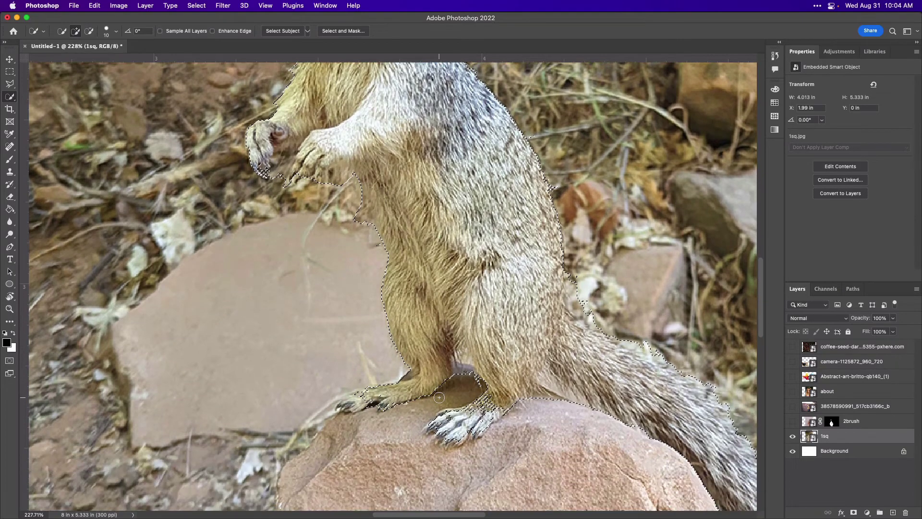
pyautogui.scroll(-6, 439, 397)
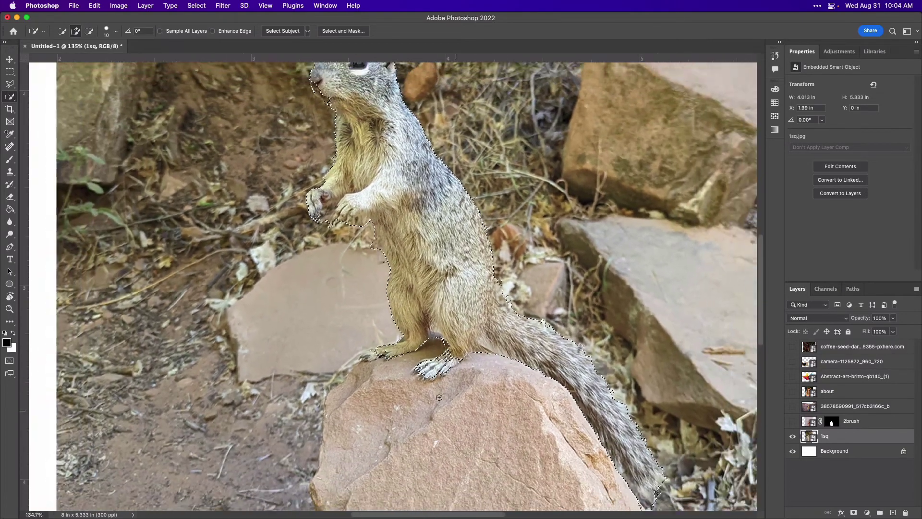
pyautogui.scroll(-3, 439, 397)
pyautogui.scroll(-3, 438, 406)
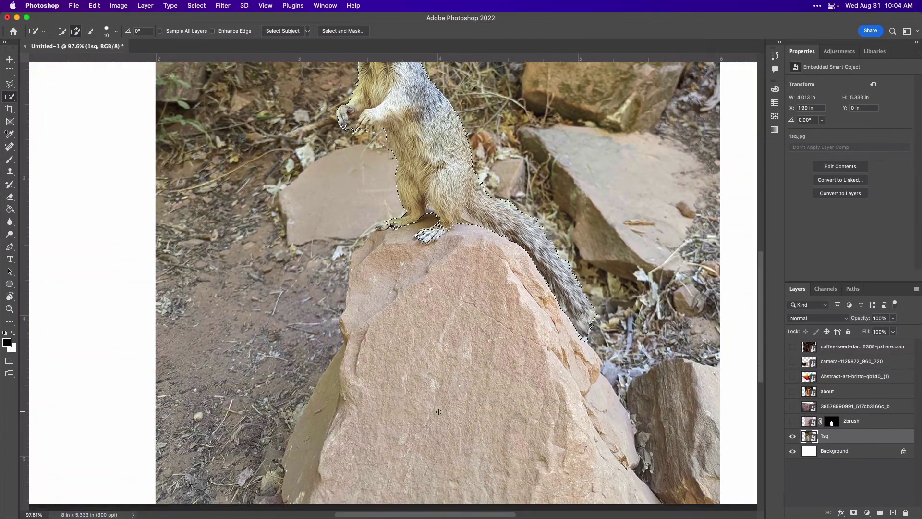
pyautogui.moveTo(408, 235)
pyautogui.mouseDown()
pyautogui.moveTo(423, 341)
pyautogui.moveTo(409, 449)
pyautogui.moveTo(391, 438)
pyautogui.mouseUp()
pyautogui.moveTo(335, 392); pyautogui.dragTo(330, 409)
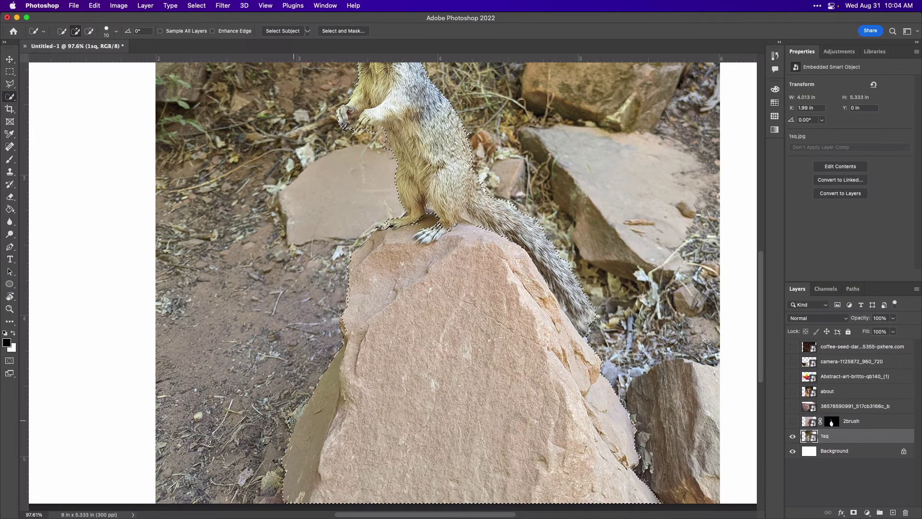
# Touch up the selection edge at the rock's bottom-left
pyautogui.press('alt')
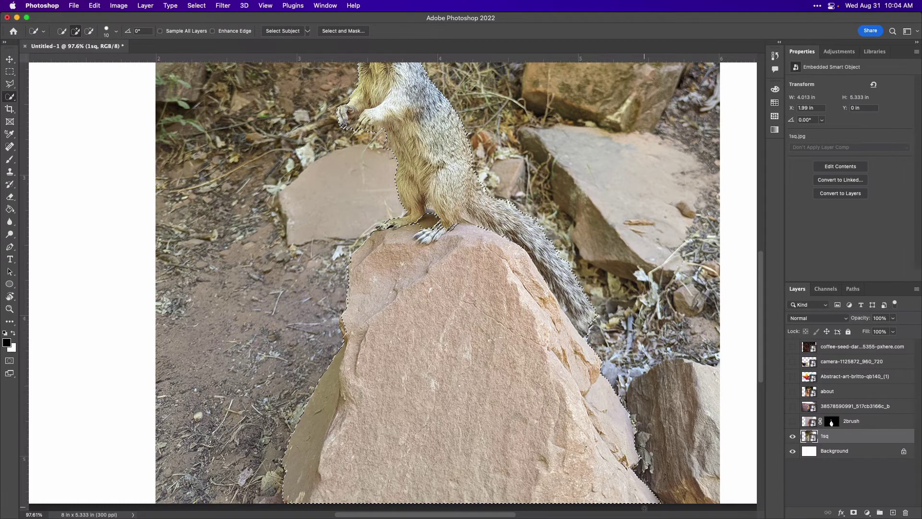
pyautogui.click(429, 223)
pyautogui.scroll(4, 432, 217)
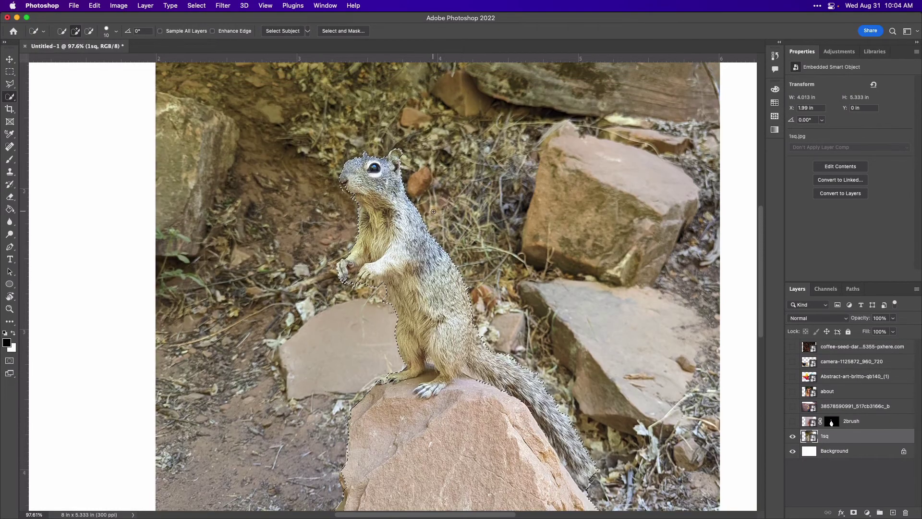
pyautogui.scroll(2, 349, 183)
pyautogui.scroll(2, 348, 182)
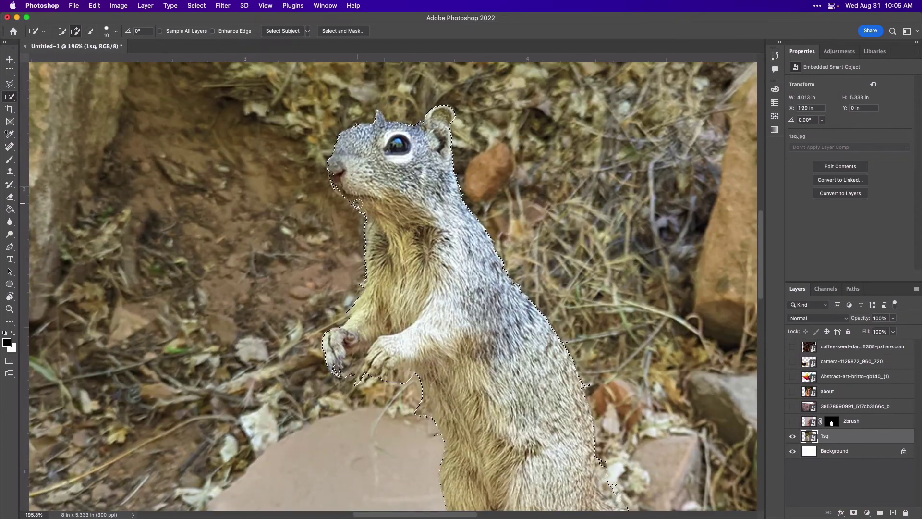
pyautogui.scroll(-4, 341, 202)
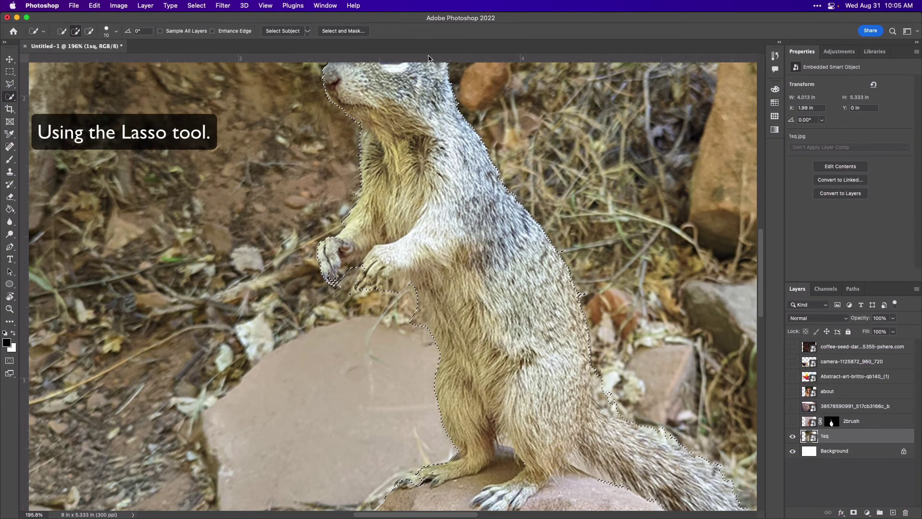
# With the Lasso tool, refine the selection along the squirrel's back and beside its chest
pyautogui.click(10, 84)
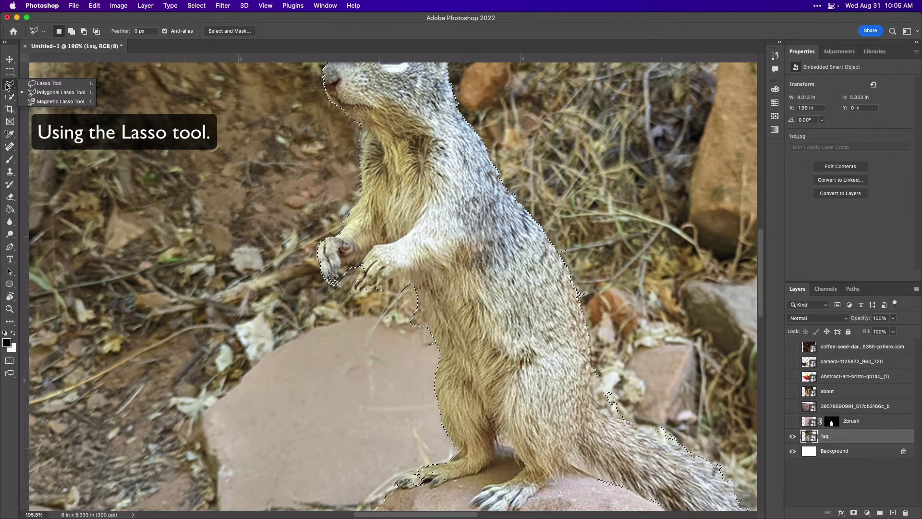
pyautogui.click(31, 85)
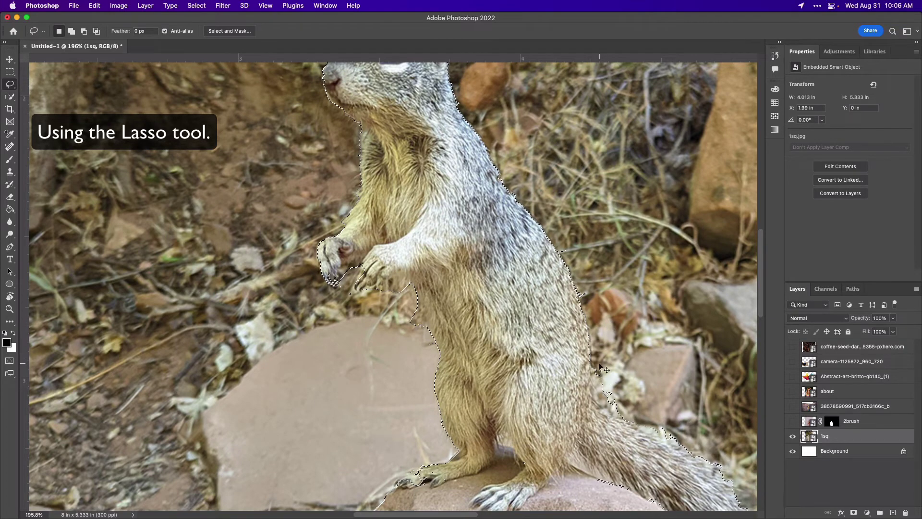
pyautogui.press('shift')
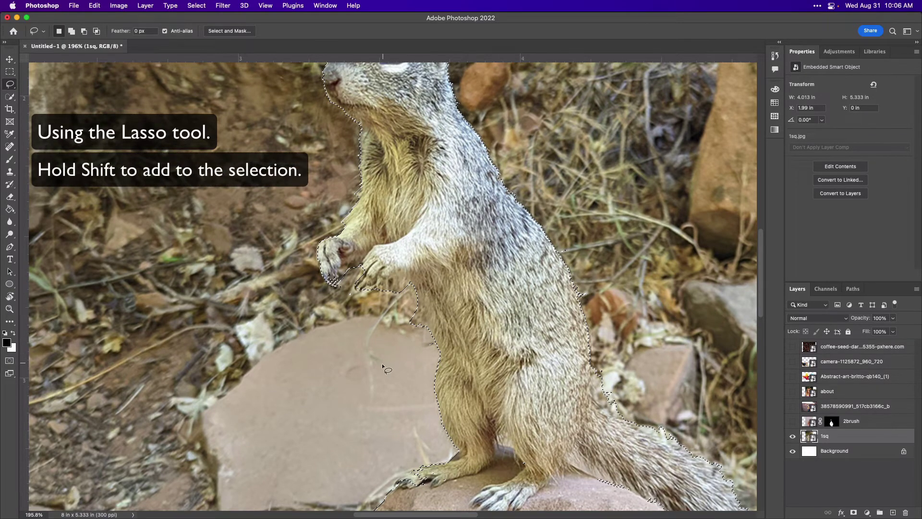
pyautogui.press('shift')
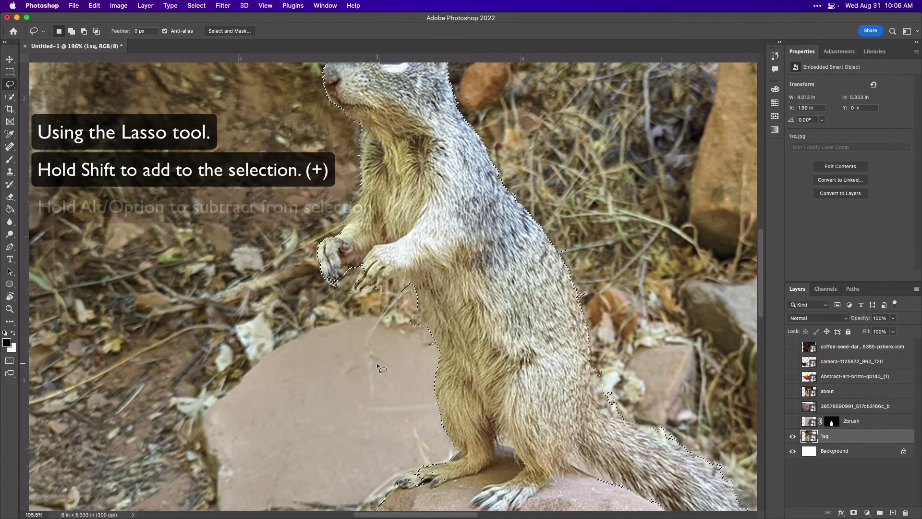
pyautogui.press('alt')
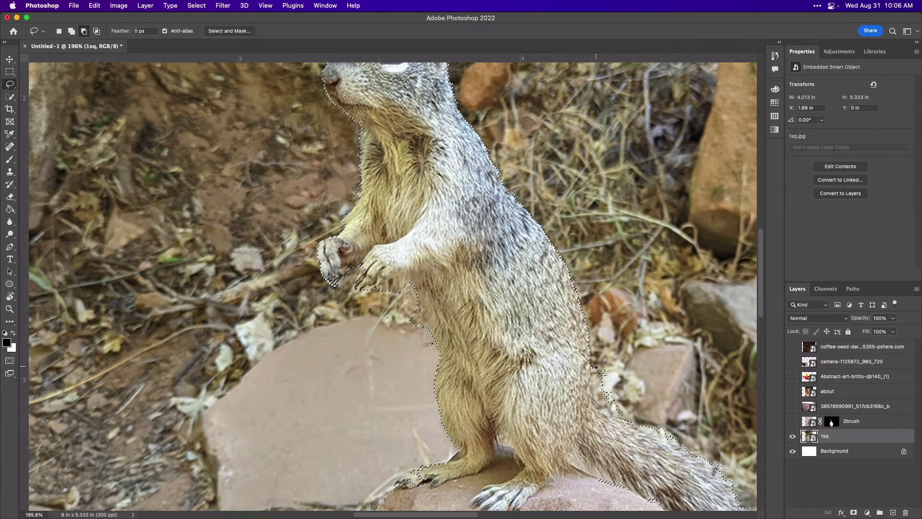
pyautogui.moveTo(592, 362)
pyautogui.mouseDown()
pyautogui.moveTo(598, 387)
pyautogui.moveTo(614, 399)
pyautogui.moveTo(619, 372)
pyautogui.moveTo(598, 364)
pyautogui.mouseUp()
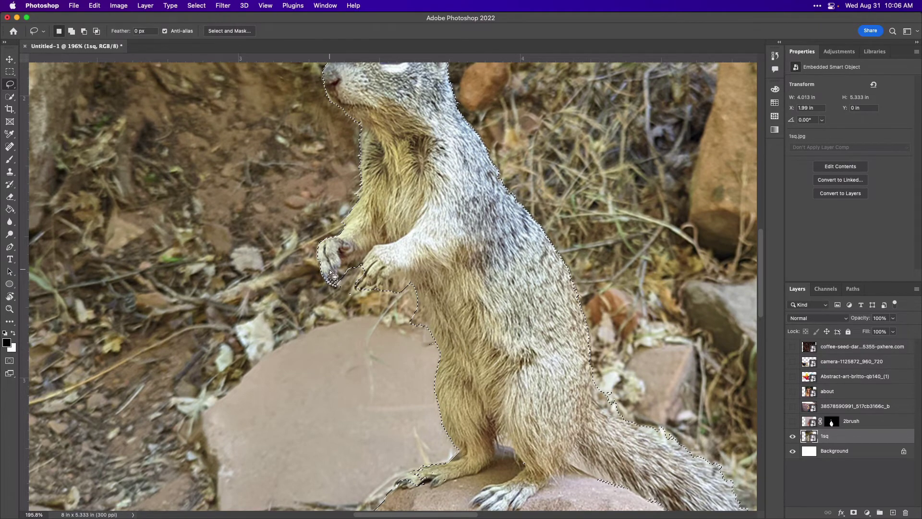
pyautogui.press('shift')
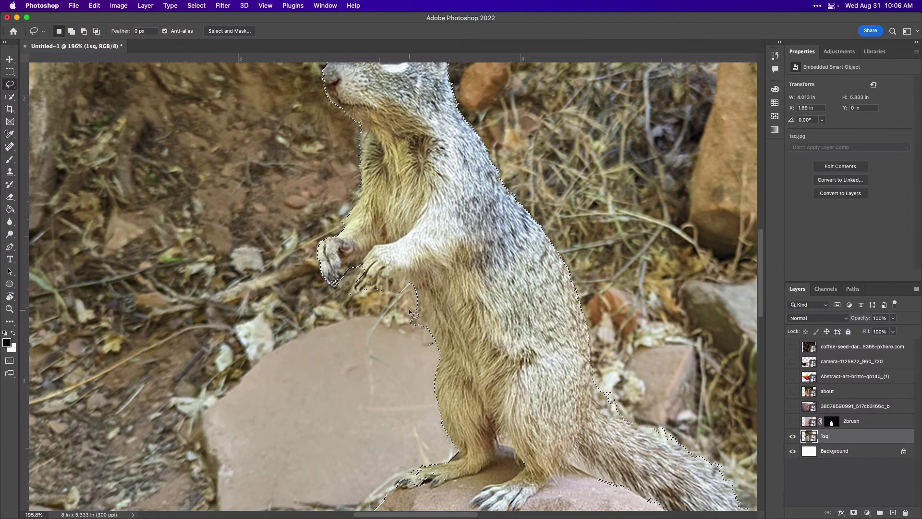
pyautogui.press('alt')
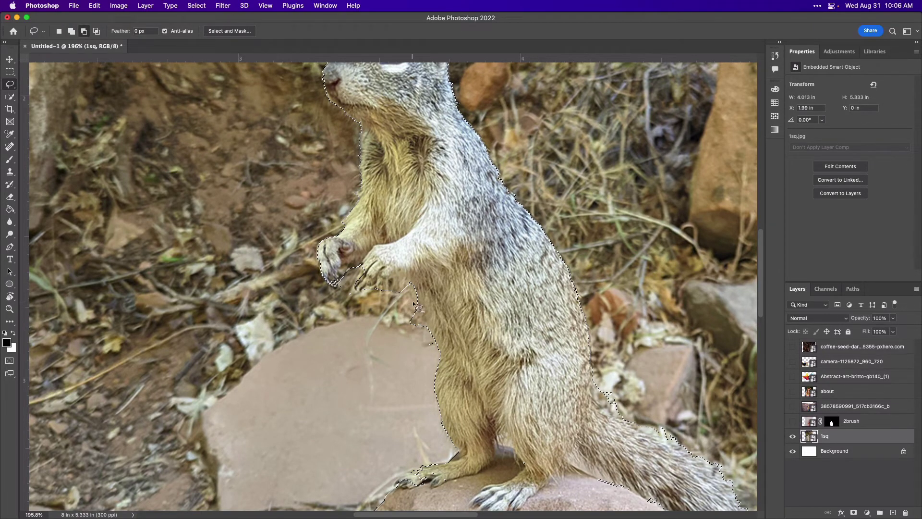
pyautogui.moveTo(413, 301)
pyautogui.mouseDown()
pyautogui.moveTo(422, 336)
pyautogui.moveTo(407, 339)
pyautogui.moveTo(412, 302)
pyautogui.mouseUp()
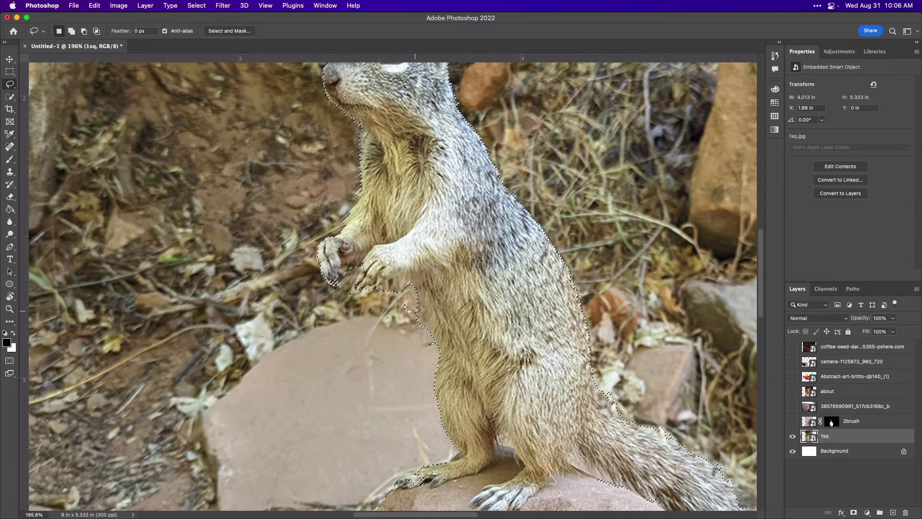
# Open Select and Mask for the squirrel and set overlay transparency to 54%
pyautogui.click(230, 31)
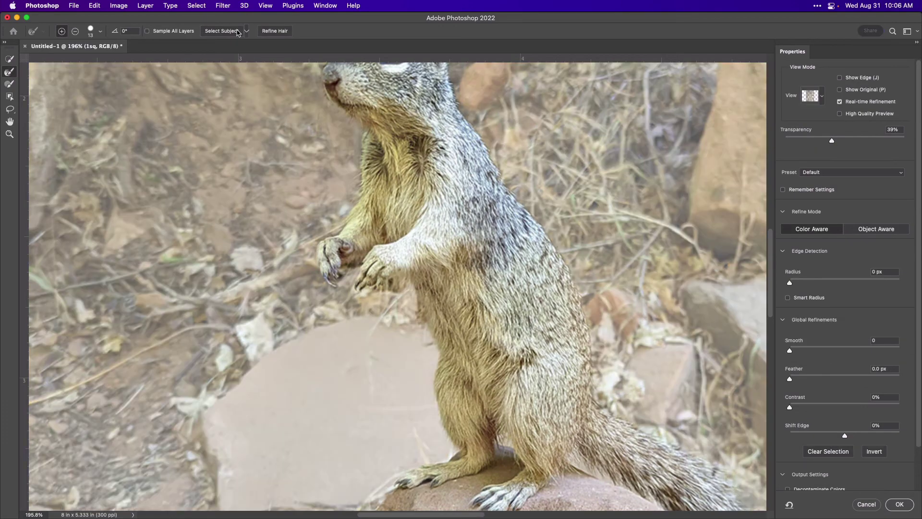
pyautogui.scroll(5, 394, 298)
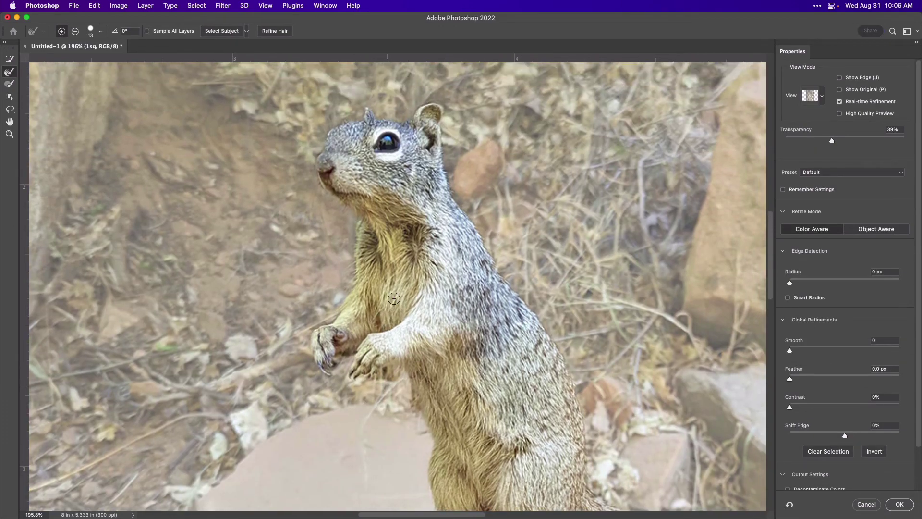
pyautogui.scroll(-2, 393, 298)
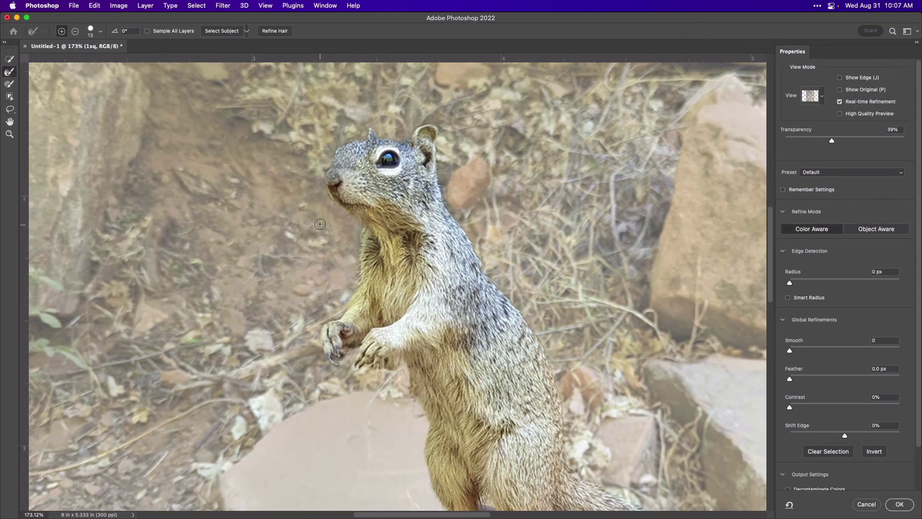
pyautogui.scroll(-4, 517, 277)
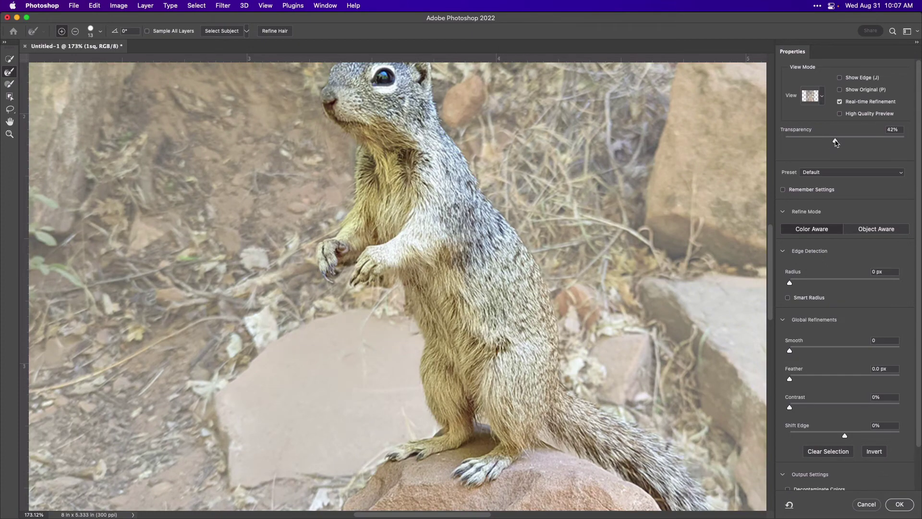
pyautogui.moveTo(835, 142)
pyautogui.mouseDown()
pyautogui.moveTo(885, 142)
pyautogui.moveTo(814, 143)
pyautogui.moveTo(862, 143)
pyautogui.moveTo(850, 143)
pyautogui.mouseUp()
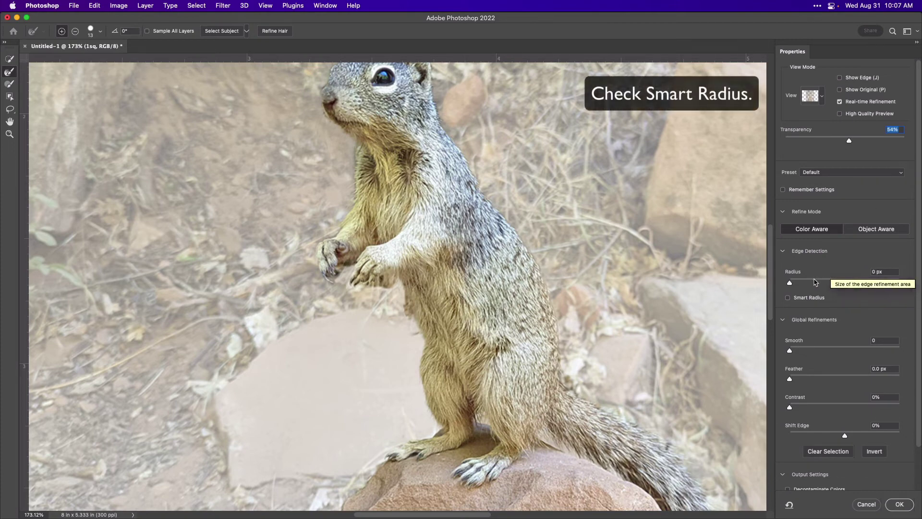
# Enable Smart Radius with a 2 px radius, Smooth 7 and Feather 1.3 px
pyautogui.click(788, 298)
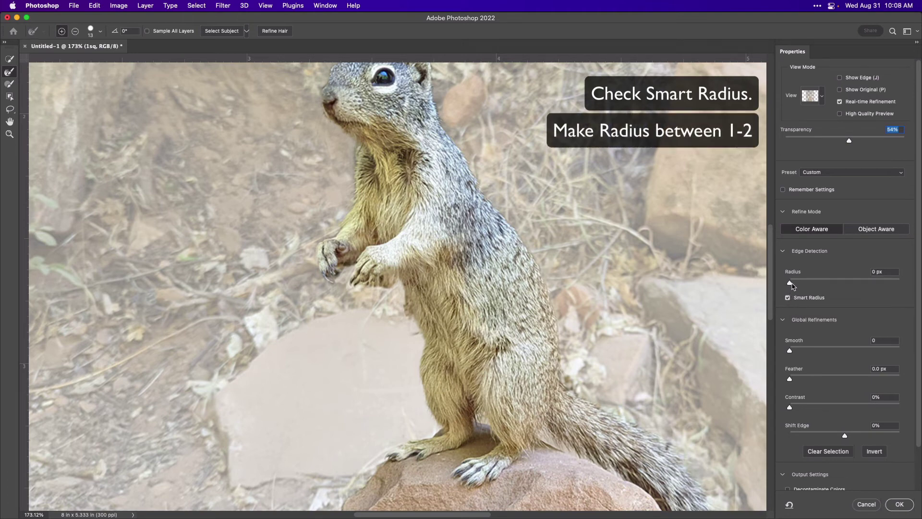
pyautogui.moveTo(790, 283); pyautogui.dragTo(799, 283)
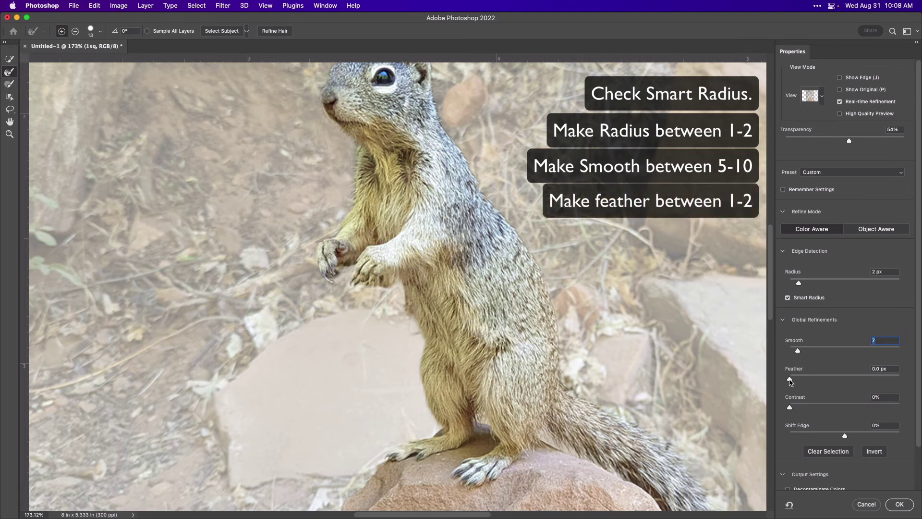
pyautogui.moveTo(794, 380); pyautogui.dragTo(798, 381)
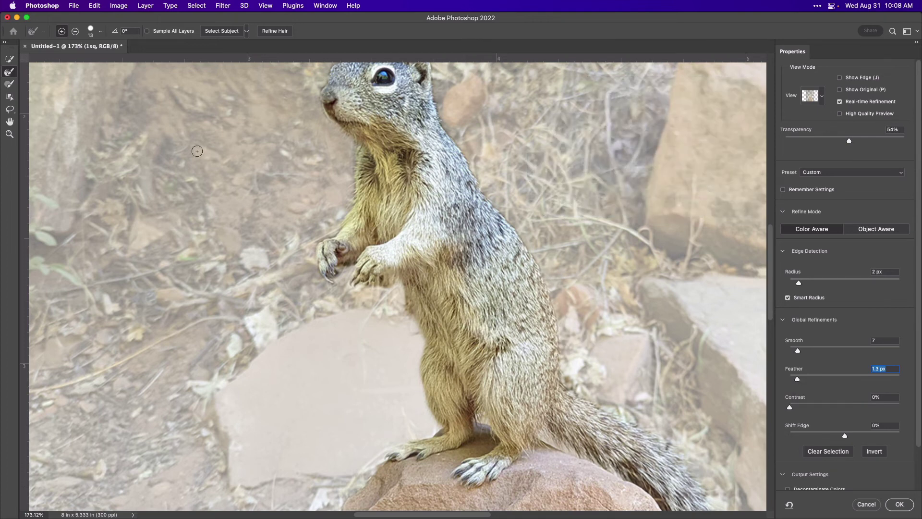
# Clean the nose halo with the Refine Edge Brush, then return overlay transparency to 59%
pyautogui.click(13, 74)
pyautogui.scroll(5, 286, 206)
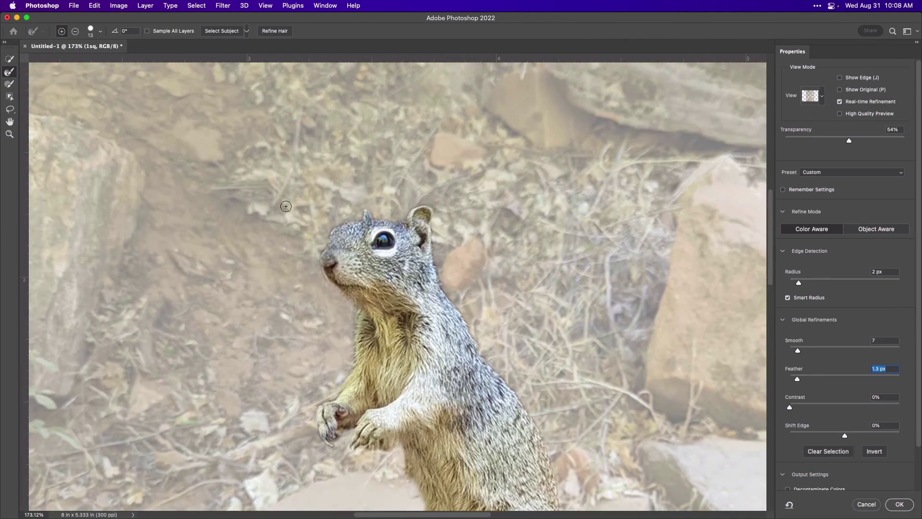
pyautogui.scroll(-5, 353, 270)
pyautogui.hscroll(-3, 354, 270)
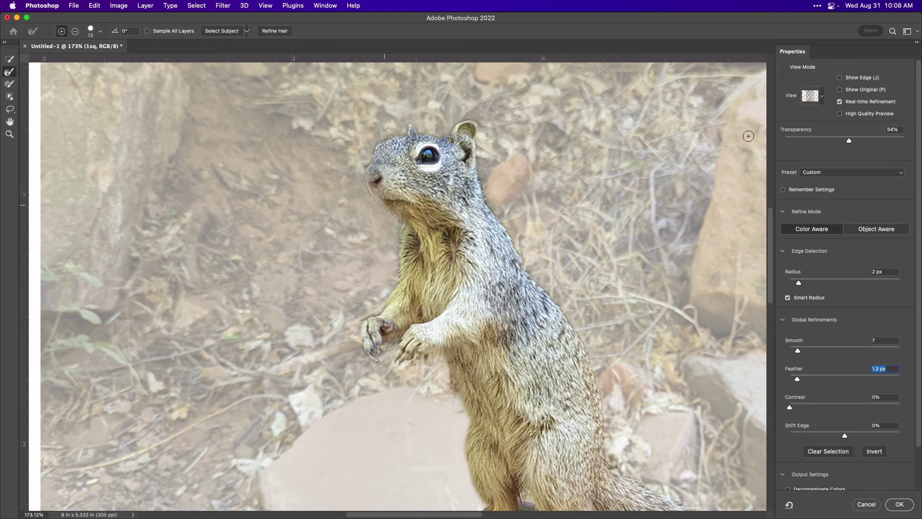
pyautogui.moveTo(848, 143); pyautogui.dragTo(912, 142)
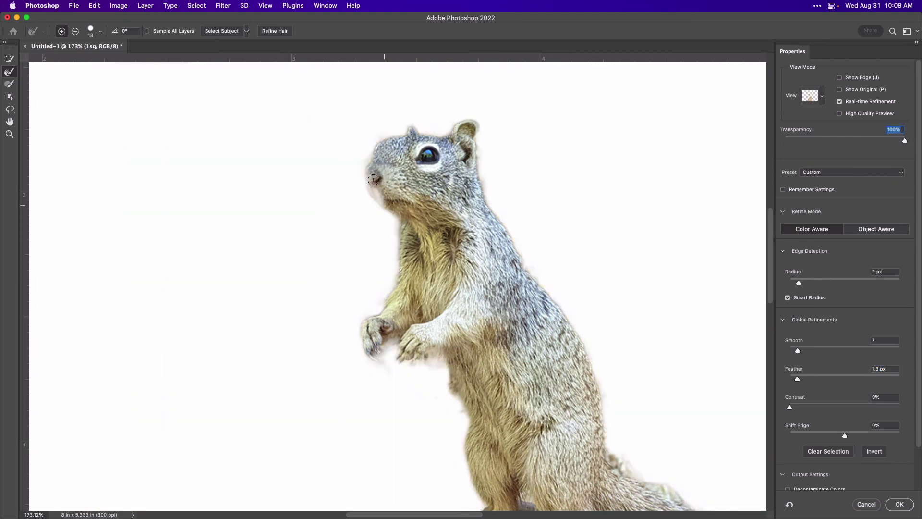
pyautogui.click(374, 183)
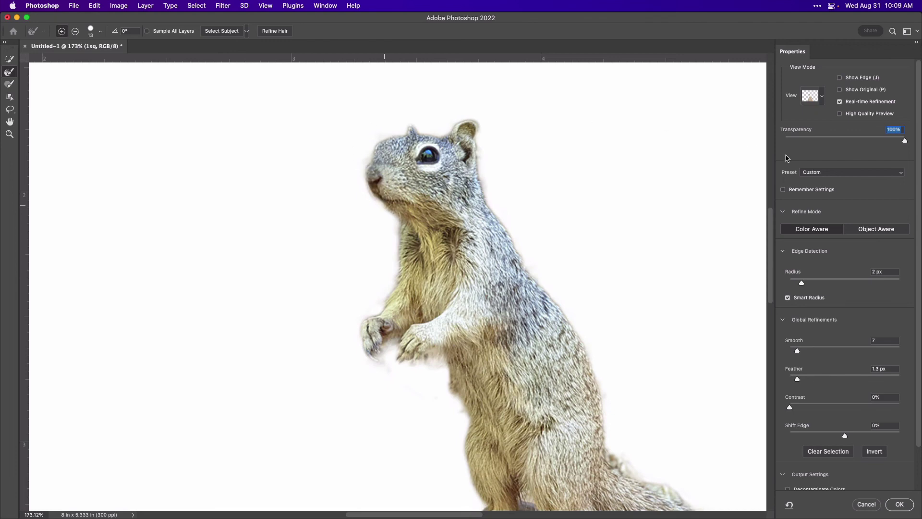
pyautogui.moveTo(905, 144); pyautogui.dragTo(856, 143)
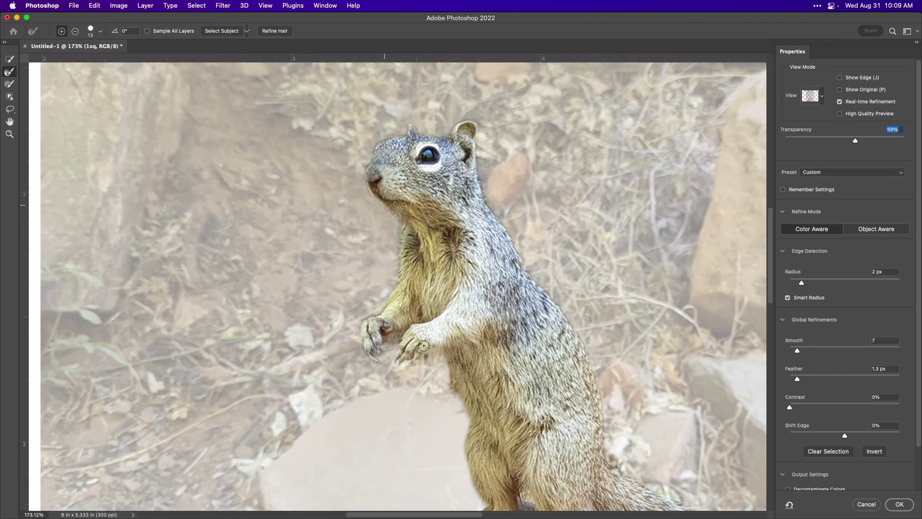
pyautogui.scroll(-5, 453, 444)
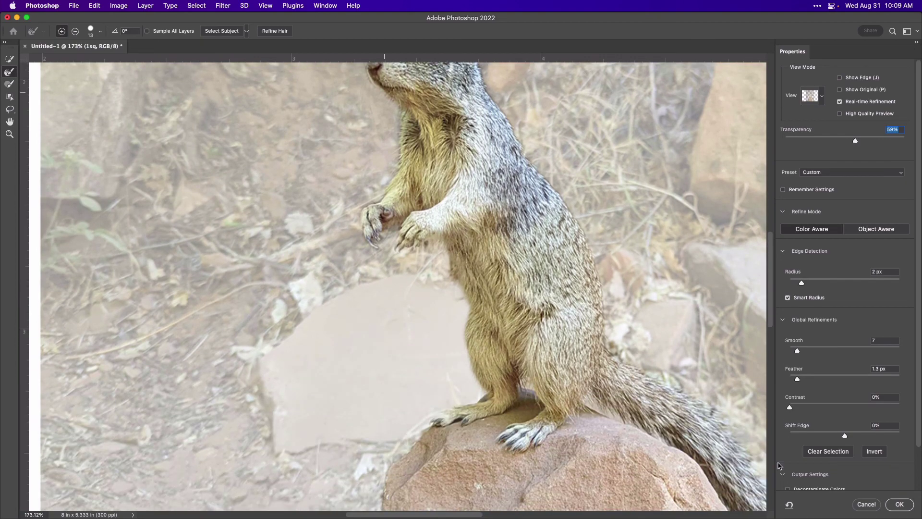
# Accept the refined selection and add it as a layer mask on 1sq
pyautogui.click(899, 504)
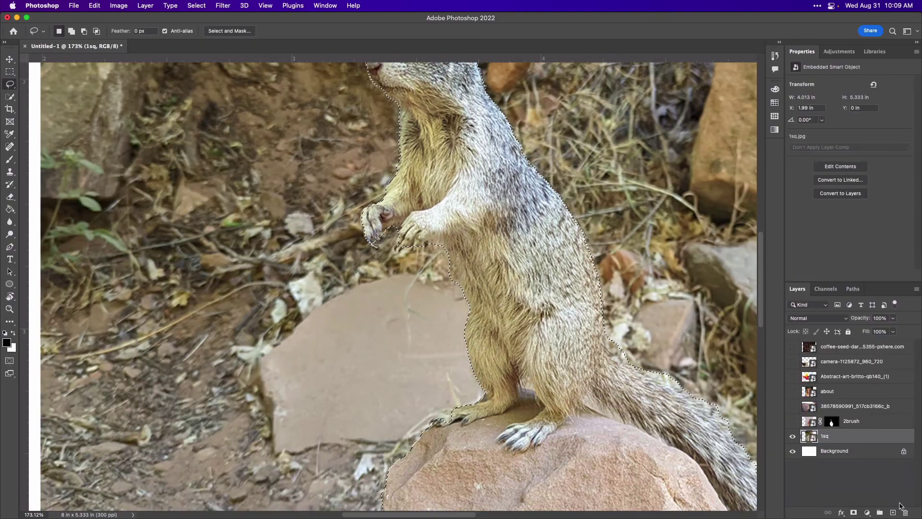
pyautogui.click(852, 513)
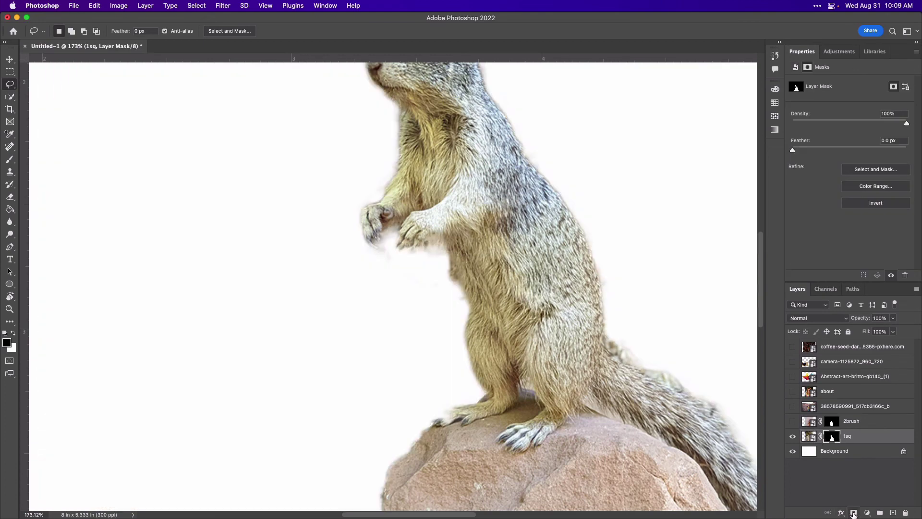
pyautogui.hscroll(5, 633, 388)
pyautogui.scroll(-2, 634, 388)
pyautogui.hscroll(1, 634, 387)
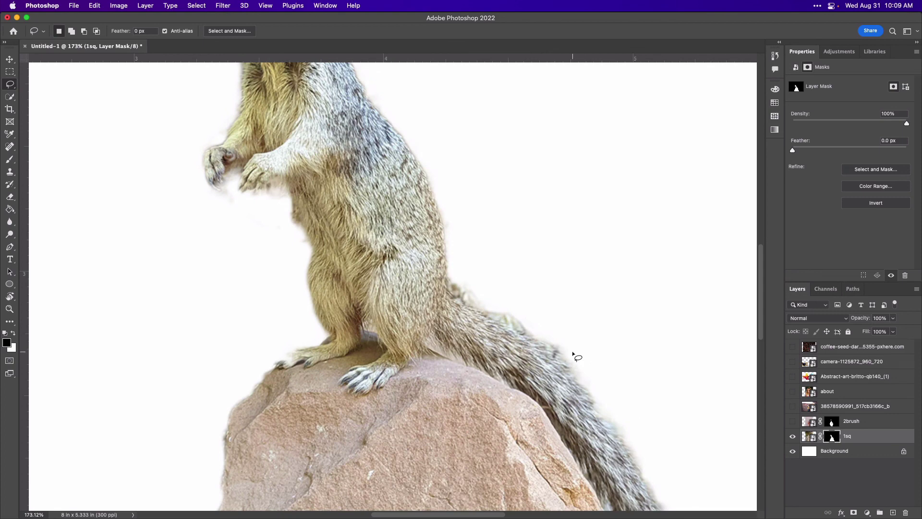
# Paint black on the mask to trim stray fur along the tail's edge
pyautogui.press('b')
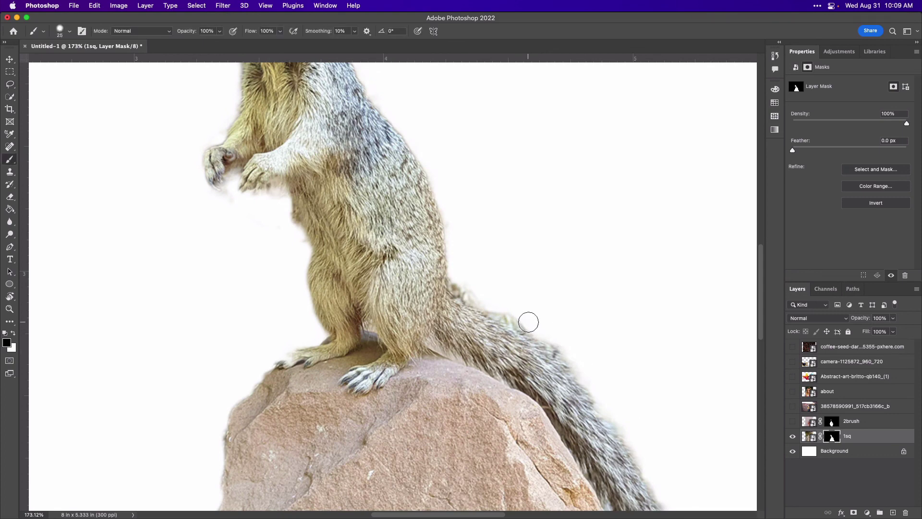
pyautogui.moveTo(528, 322)
pyautogui.mouseDown()
pyautogui.moveTo(461, 286)
pyautogui.moveTo(465, 269)
pyautogui.mouseUp()
pyautogui.moveTo(549, 315)
pyautogui.mouseDown()
pyautogui.moveTo(580, 345)
pyautogui.moveTo(570, 365)
pyautogui.mouseUp()
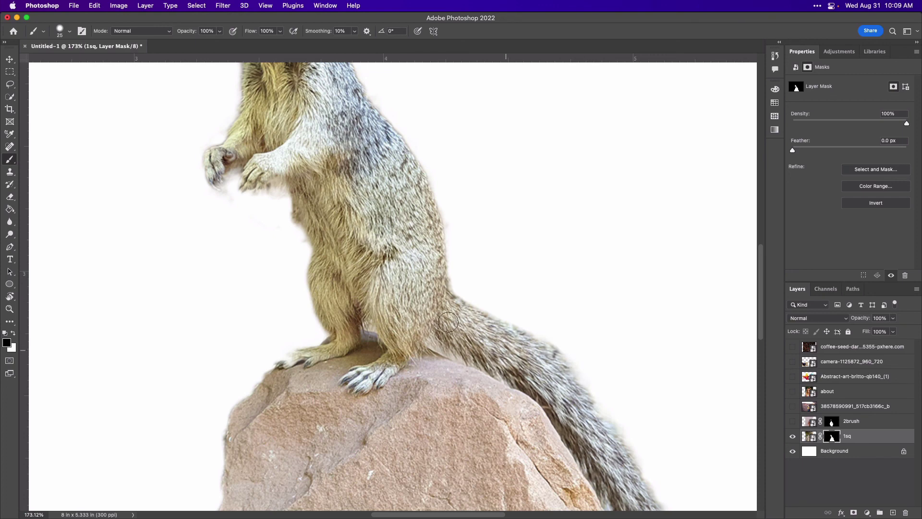
pyautogui.keyDown('alt'); pyautogui.scroll(-5, 418, 305); pyautogui.keyUp('alt')
pyautogui.keyDown('alt'); pyautogui.scroll(-1, 418, 306); pyautogui.keyUp('alt')
pyautogui.hscroll(-3, 418, 306)
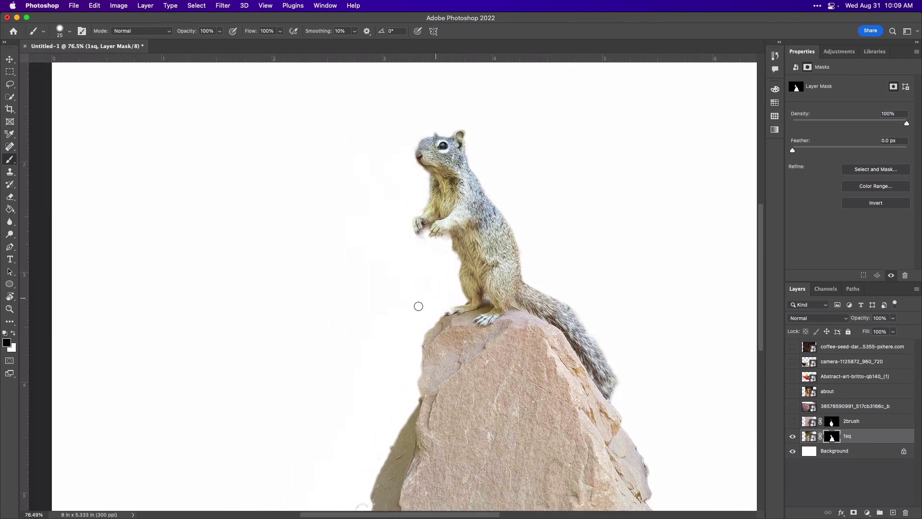
pyautogui.scroll(-1, 418, 306)
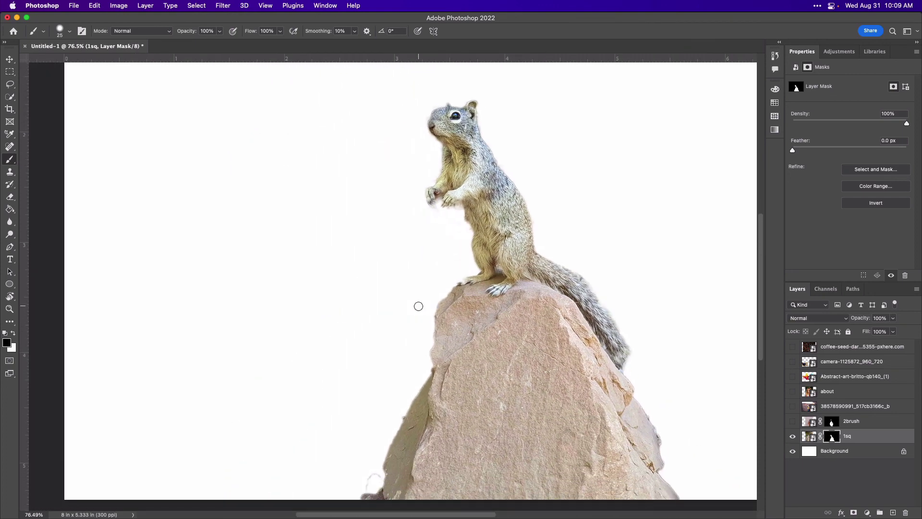